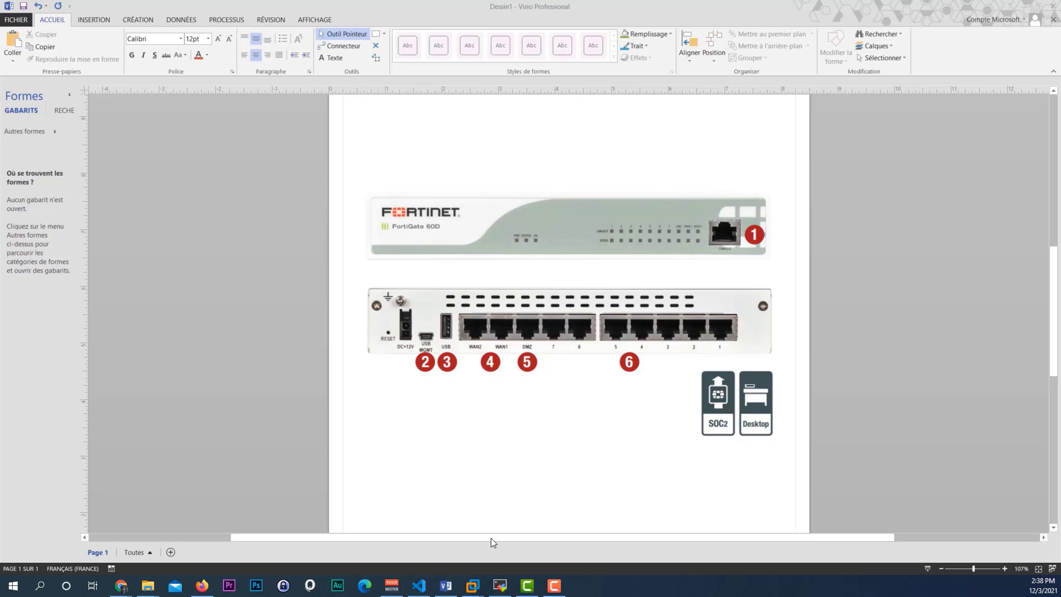
# Step: Bring the FGT virtual machine window in VMware Workstation to the front
pyautogui.moveTo(472, 585)
pyautogui.click(859, 537)
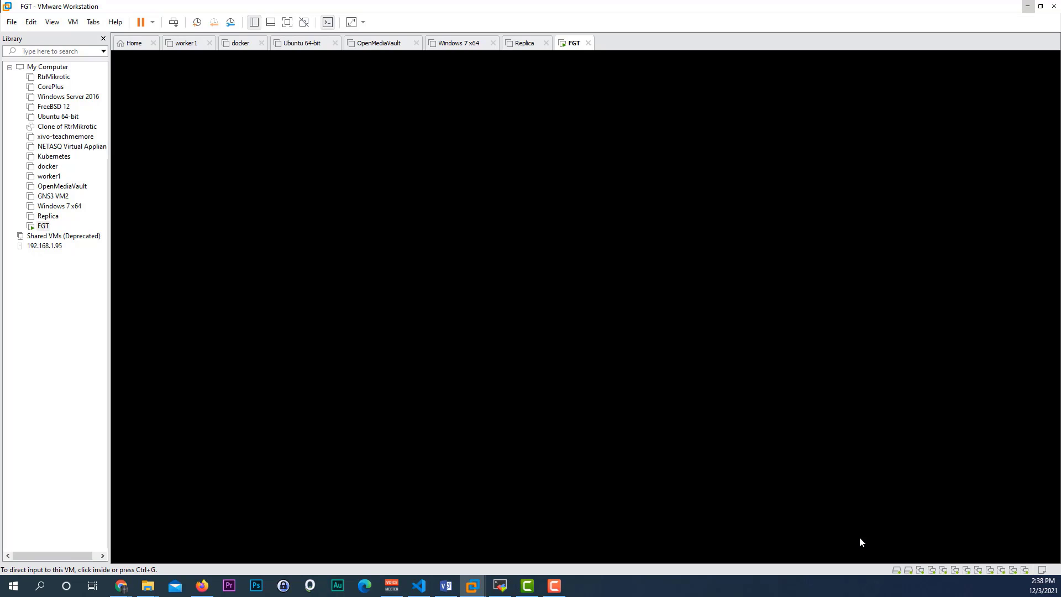
# Step: Switch back to the Visio FortiGate 60D port diagram
pyautogui.hotkey('alt', 'Tab')
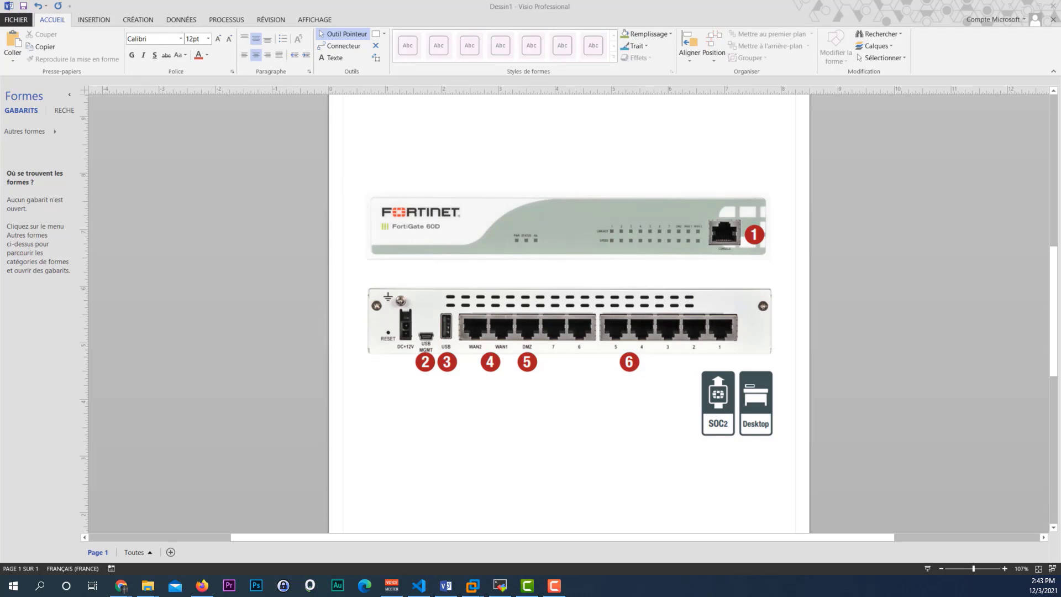
# Step: In the FortiGate web console, open Network > Interfaces and select the port2 row
pyautogui.moveTo(202, 585)
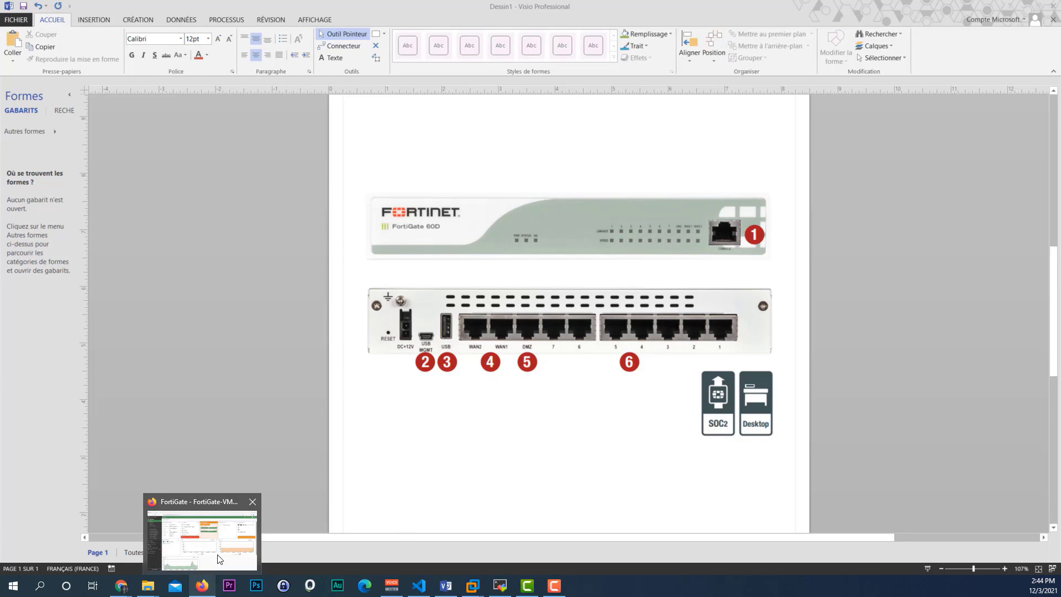
pyautogui.click(219, 558)
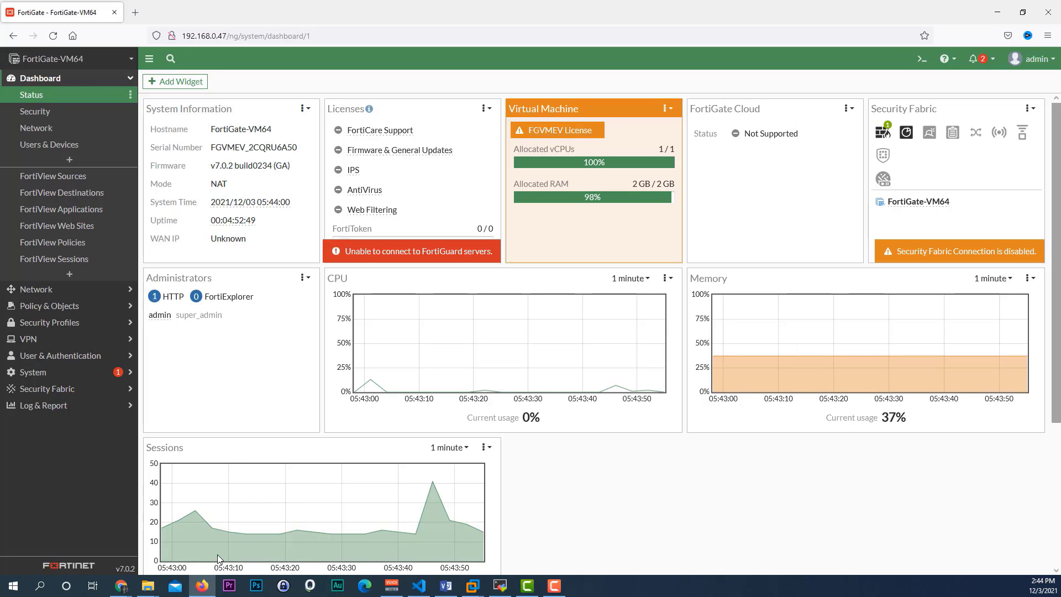
pyautogui.click(100, 290)
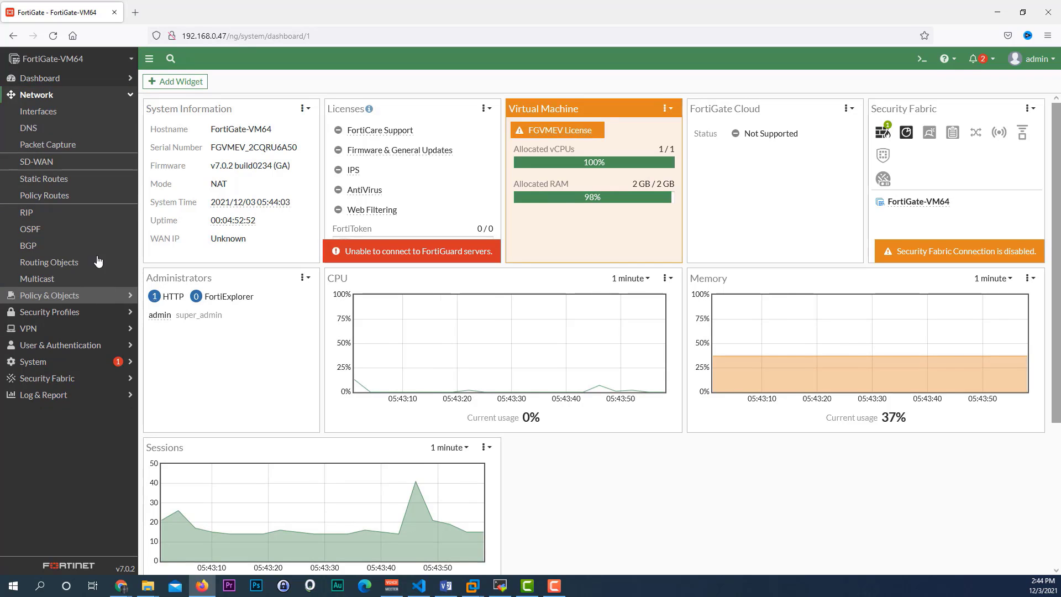
pyautogui.click(40, 112)
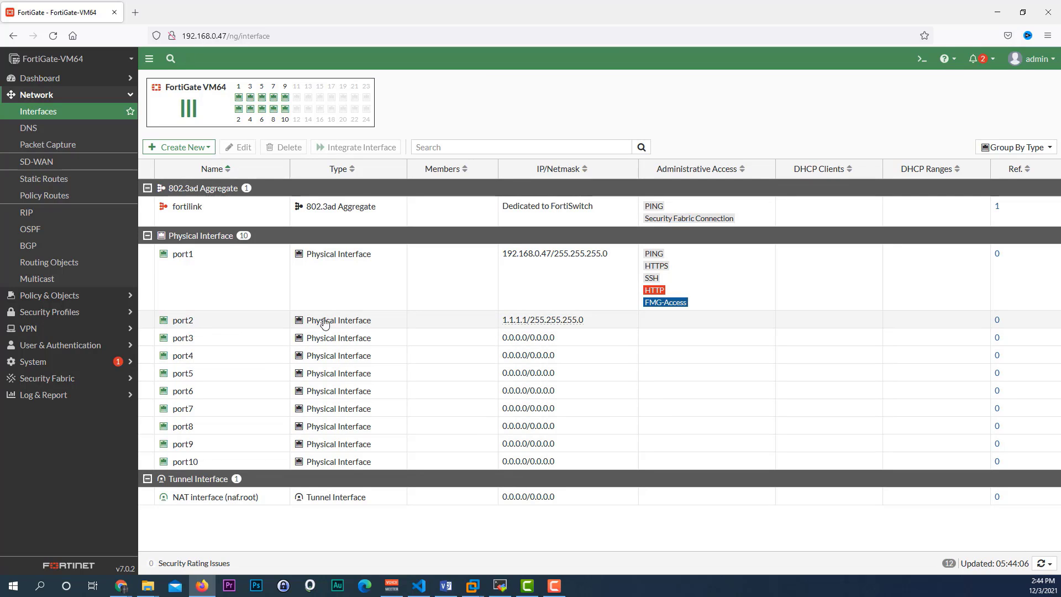
pyautogui.click(398, 327)
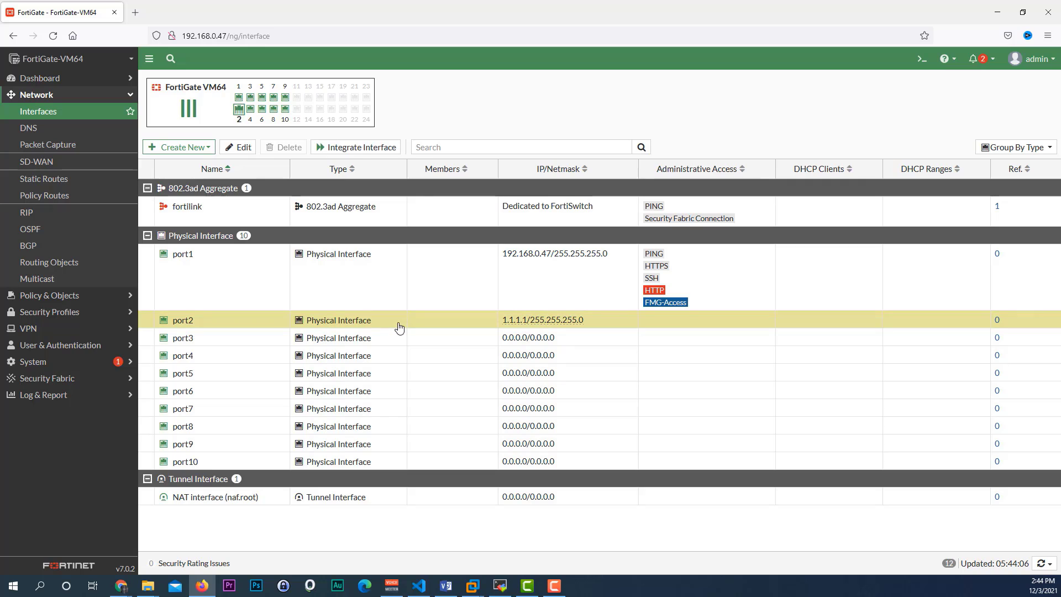
# Step: Set port2 to DHCP addressing with Status Disabled and save it
pyautogui.click(241, 148)
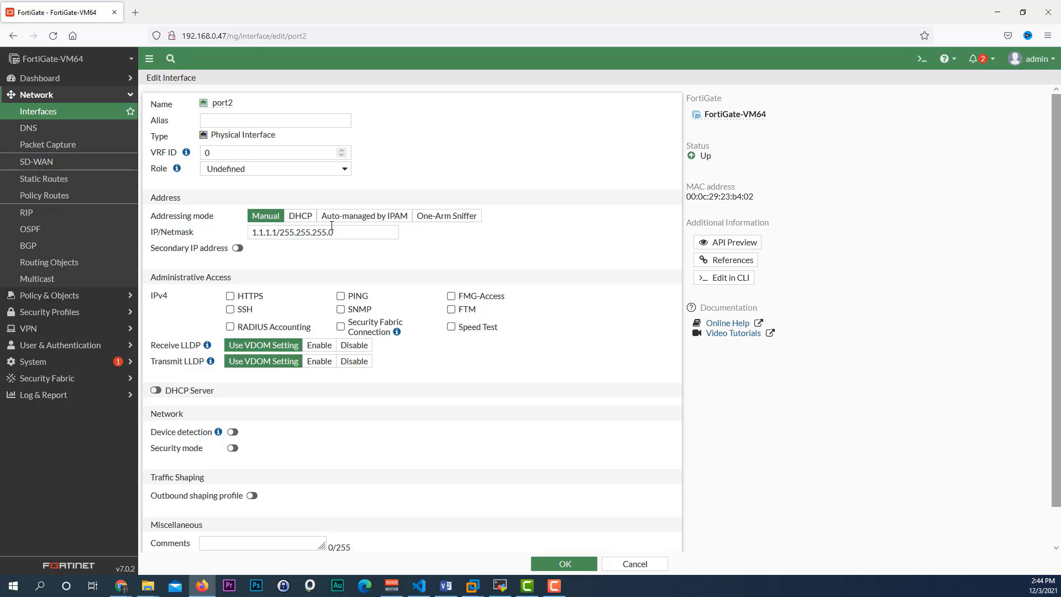
pyautogui.click(299, 218)
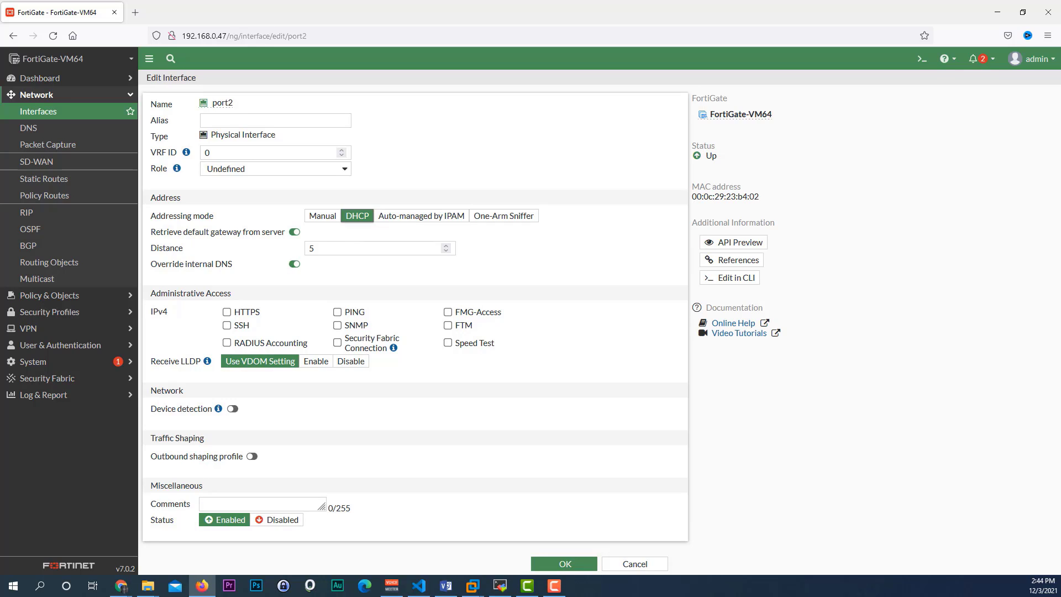
pyautogui.hotkey('alt', 'Tab')
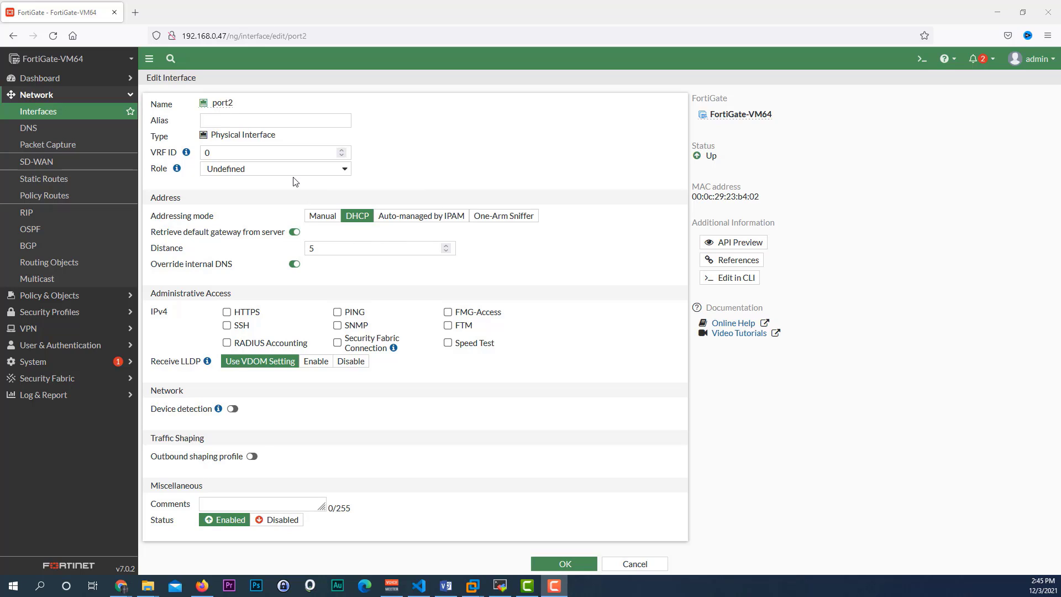
pyautogui.click(281, 526)
pyautogui.click(281, 526)
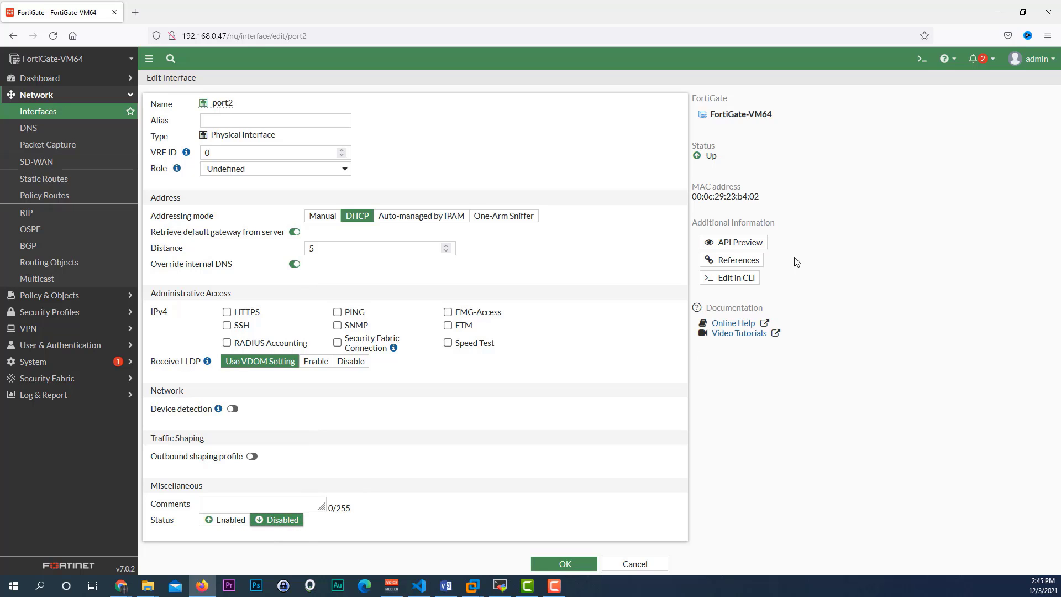
pyautogui.click(569, 566)
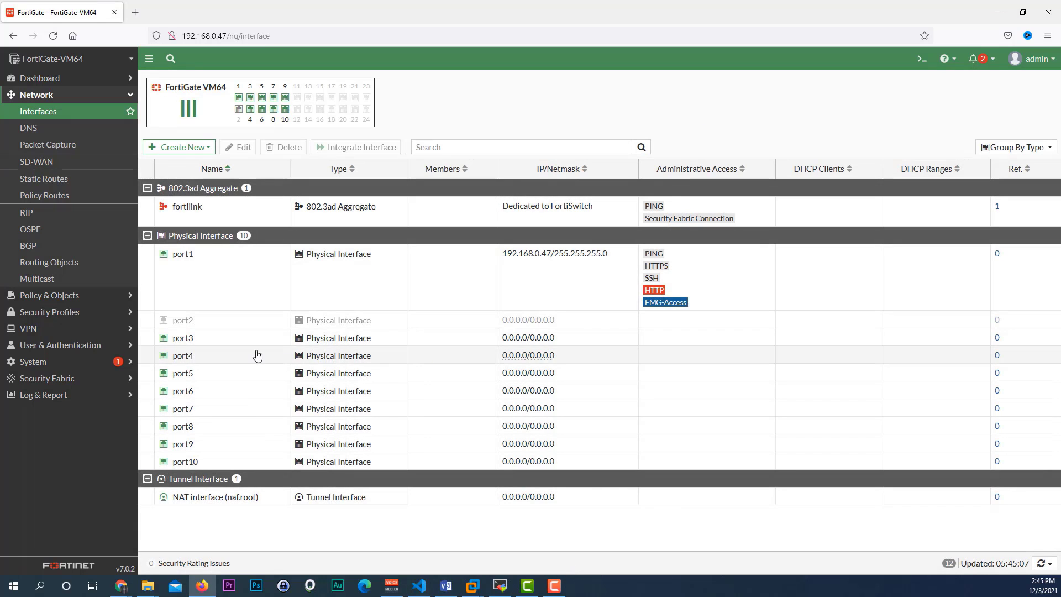
# Step: Select port3 to disable, then check the Visio 60D port diagram and return to the interface list
pyautogui.click(237, 347)
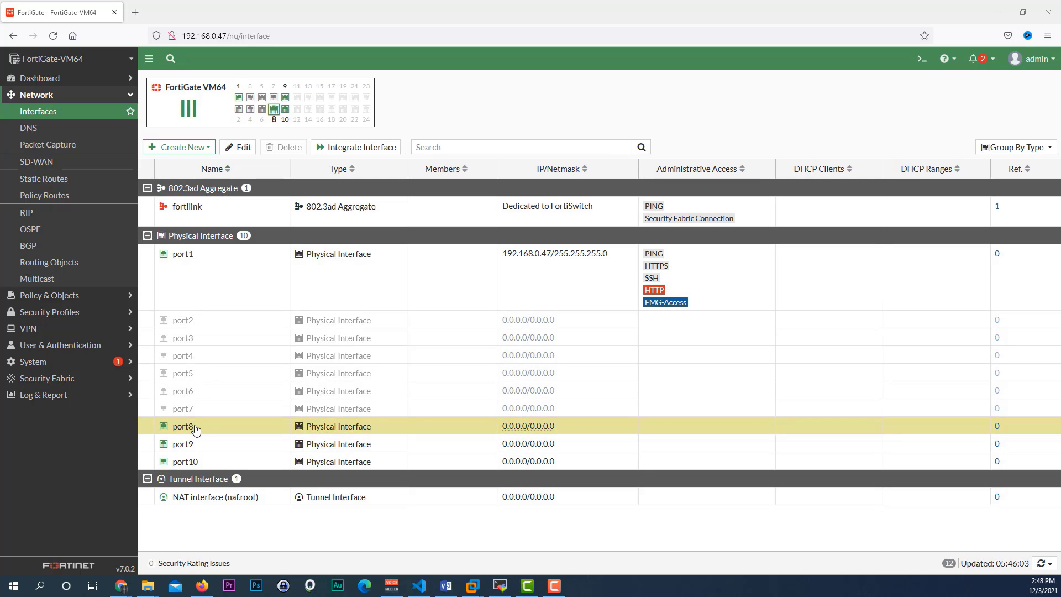
pyautogui.moveTo(444, 587)
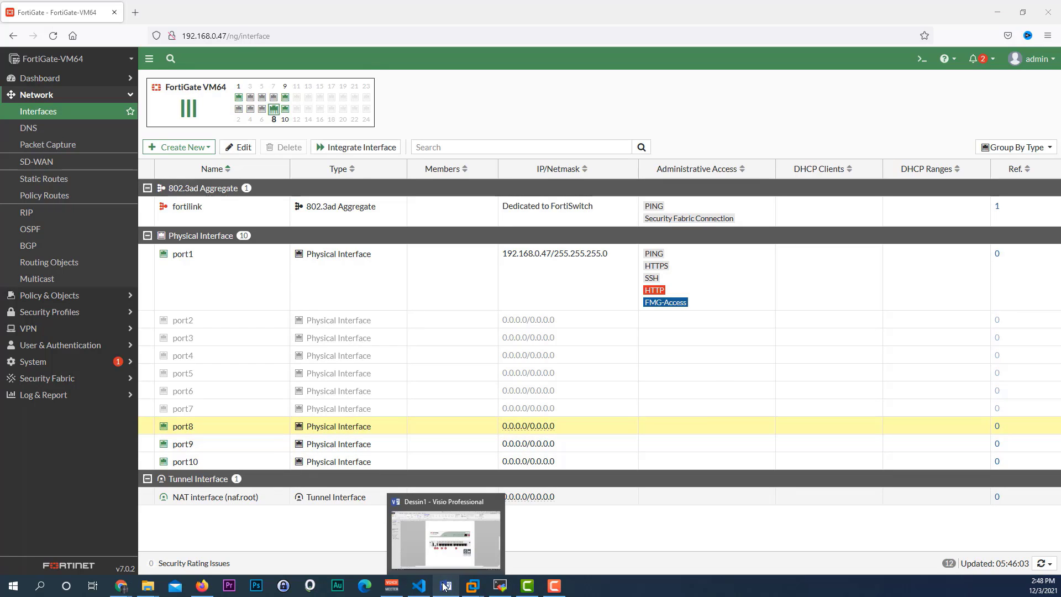
pyautogui.click(445, 538)
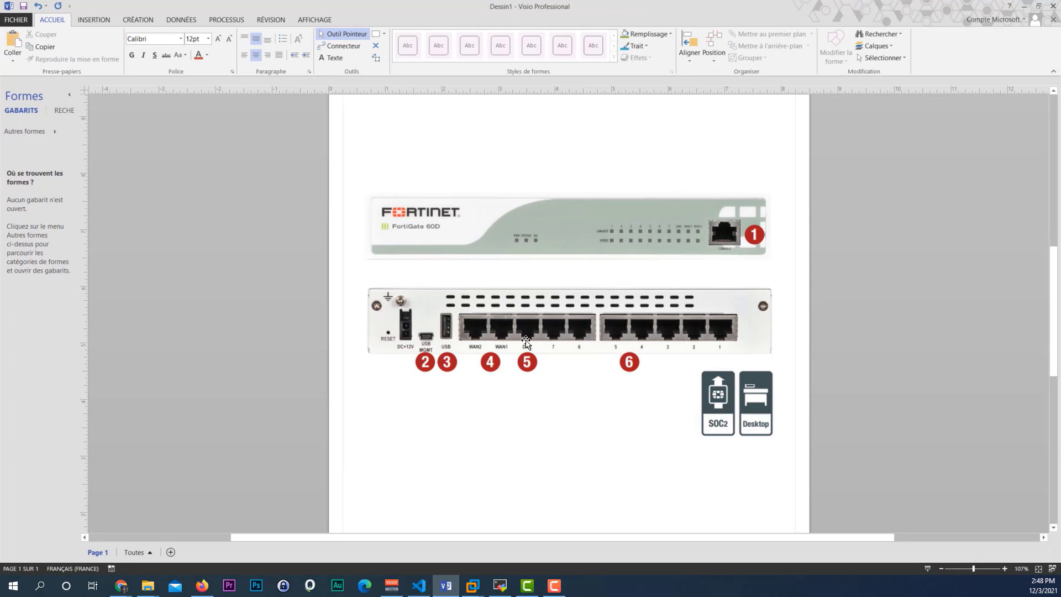
pyautogui.click(1024, 6)
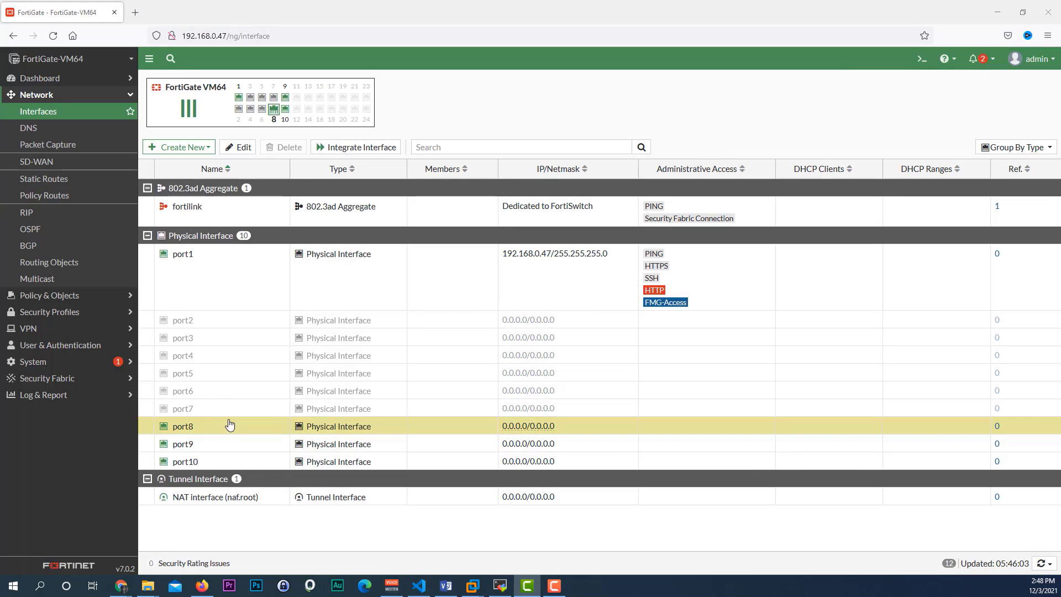
# Step: Replace port8's IP/Netmask with 10.0.0.254/255.255.255.0
pyautogui.doubleClick(210, 425)
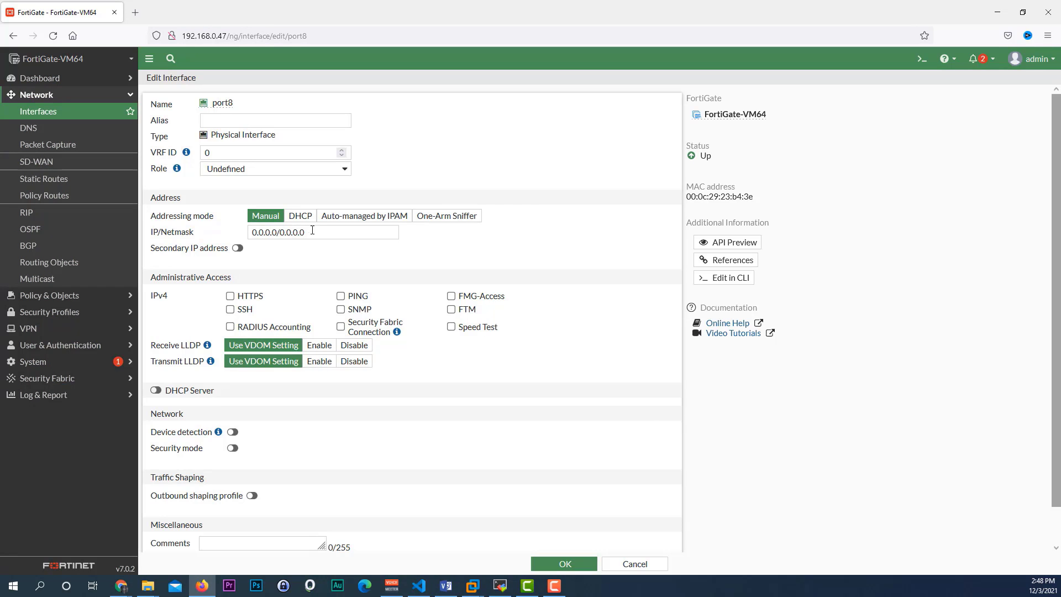
pyautogui.moveTo(317, 230); pyautogui.dragTo(218, 229)
pyautogui.write('1')
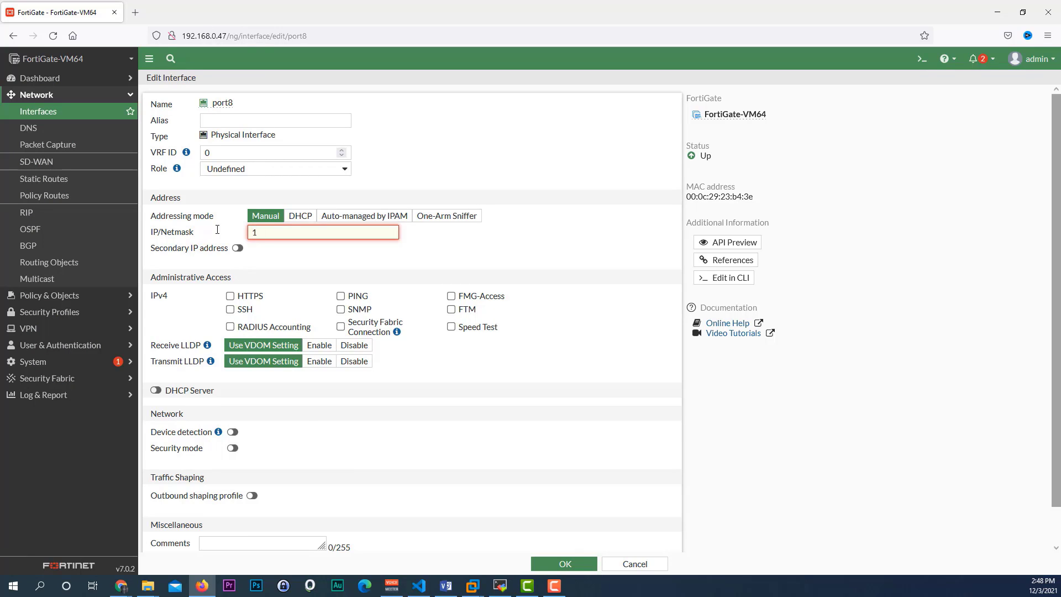
pyautogui.write('0.0')
pyautogui.write('.0.254')
pyautogui.write('/')
pyautogui.write('255.255.2')
pyautogui.write('55.255.0')
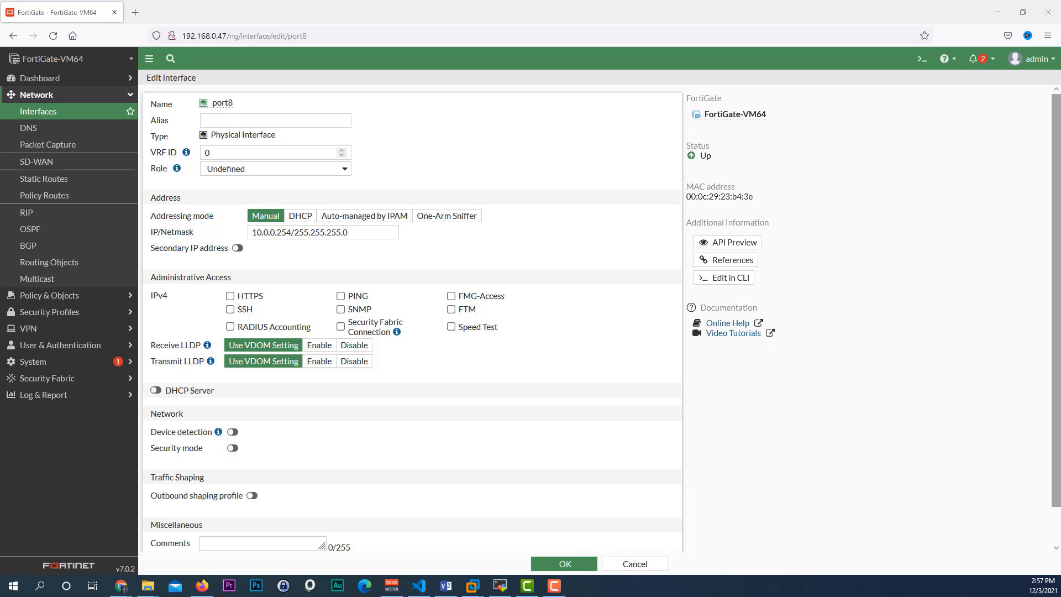
# Step: Enter DMZ as port8's alias, review the 10.0.0.254 address, and save
pyautogui.click(250, 119)
pyautogui.write('DMZ')
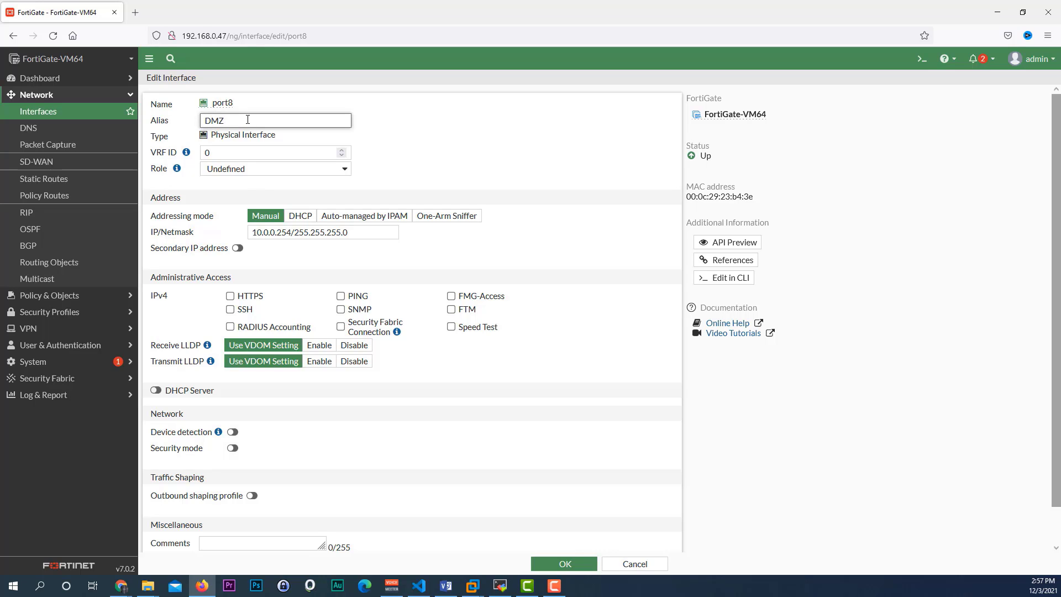
pyautogui.scroll(-1, 219, 290)
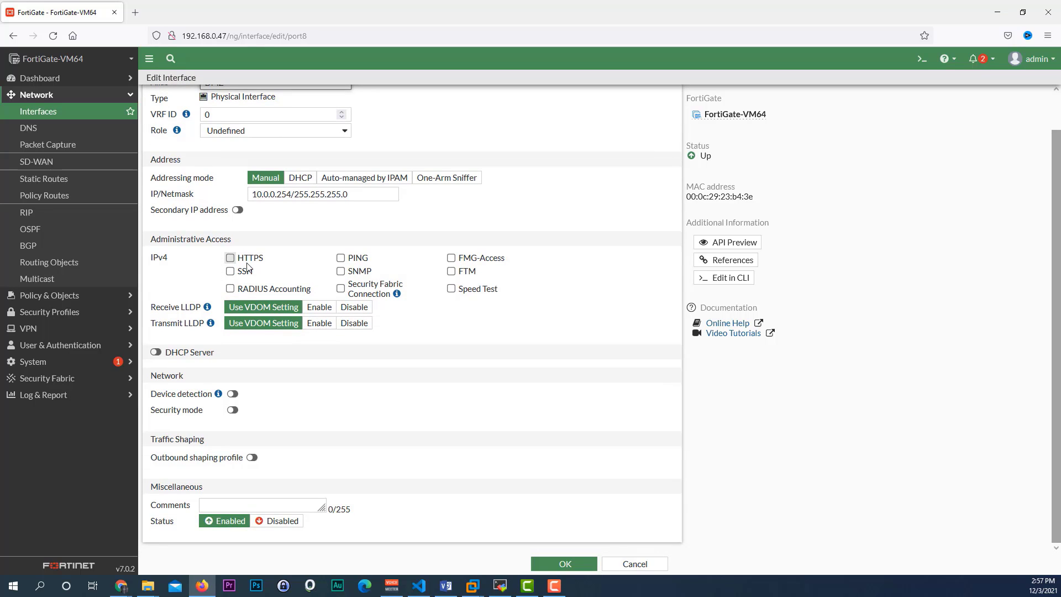
pyautogui.scroll(1, 247, 267)
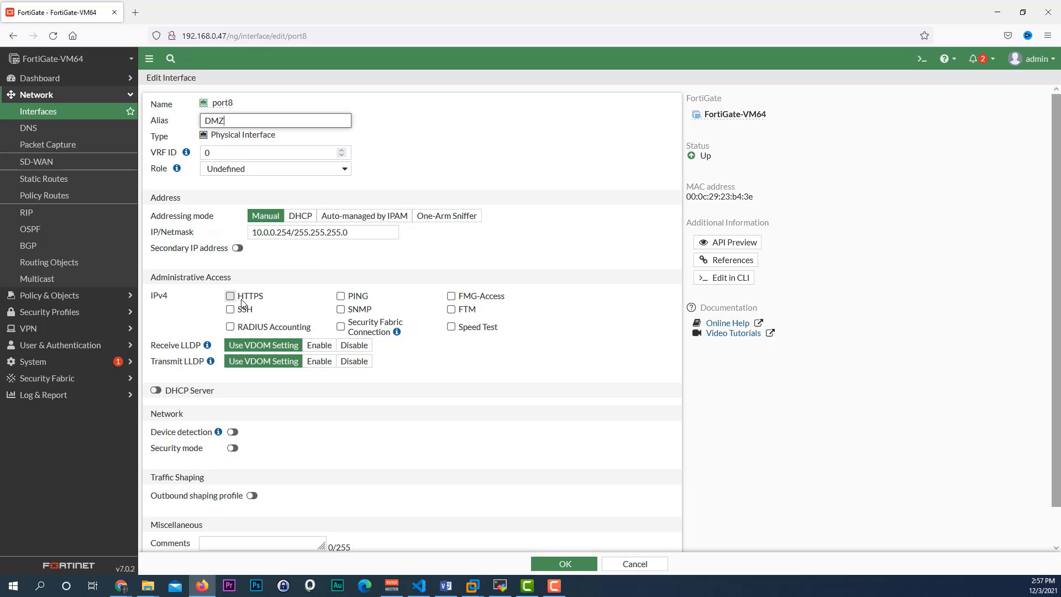
pyautogui.moveTo(277, 232); pyautogui.dragTo(250, 234)
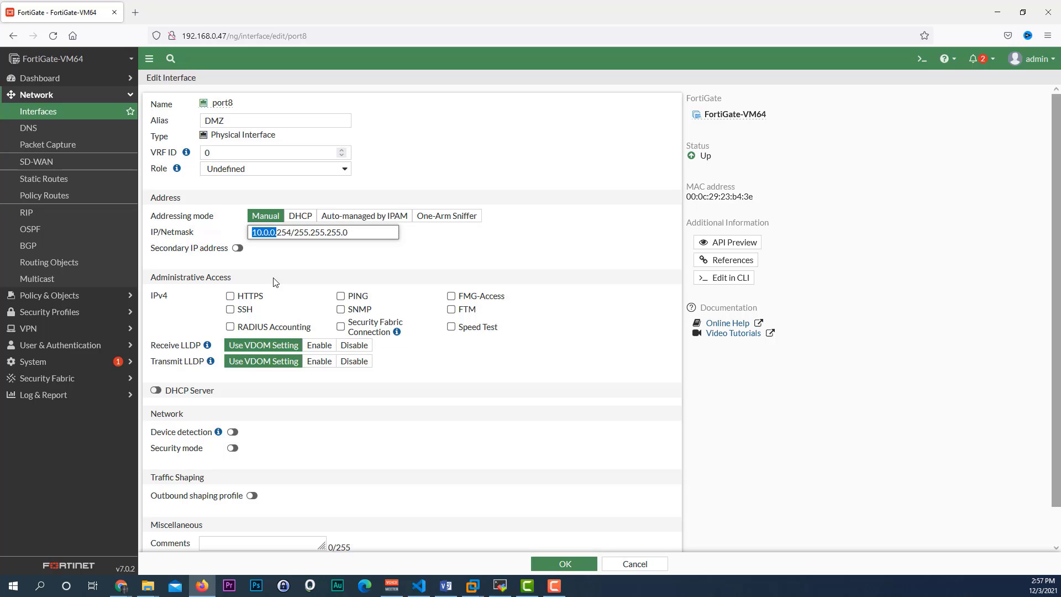
pyautogui.click(276, 282)
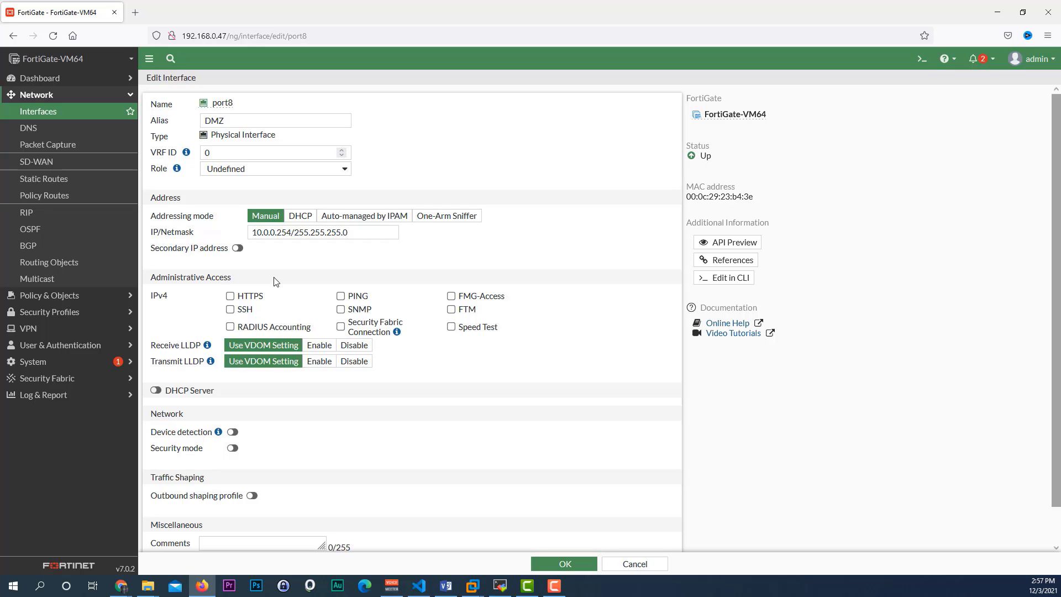
pyautogui.click(562, 565)
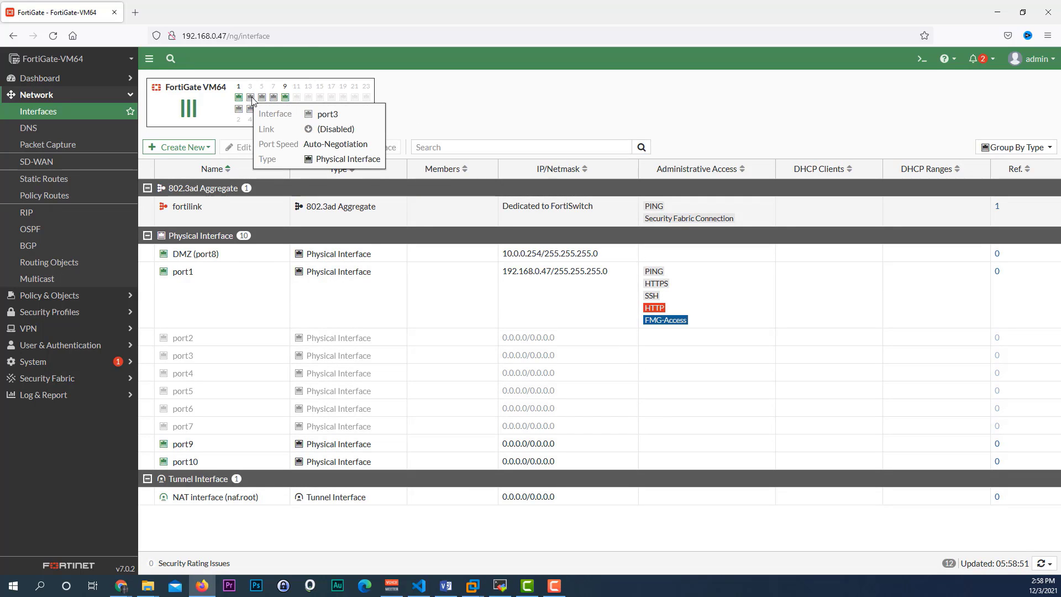
# Step: Give port9 alias WAN1, DHCP addressing, and HTTPS and SSH access, then save
pyautogui.moveTo(251, 100)
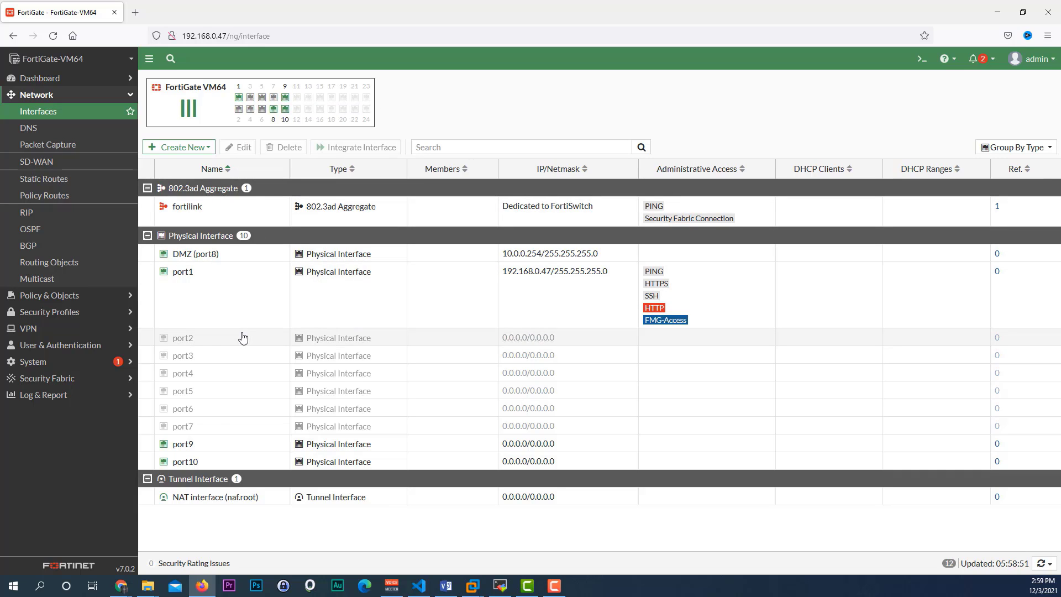
pyautogui.doubleClick(208, 444)
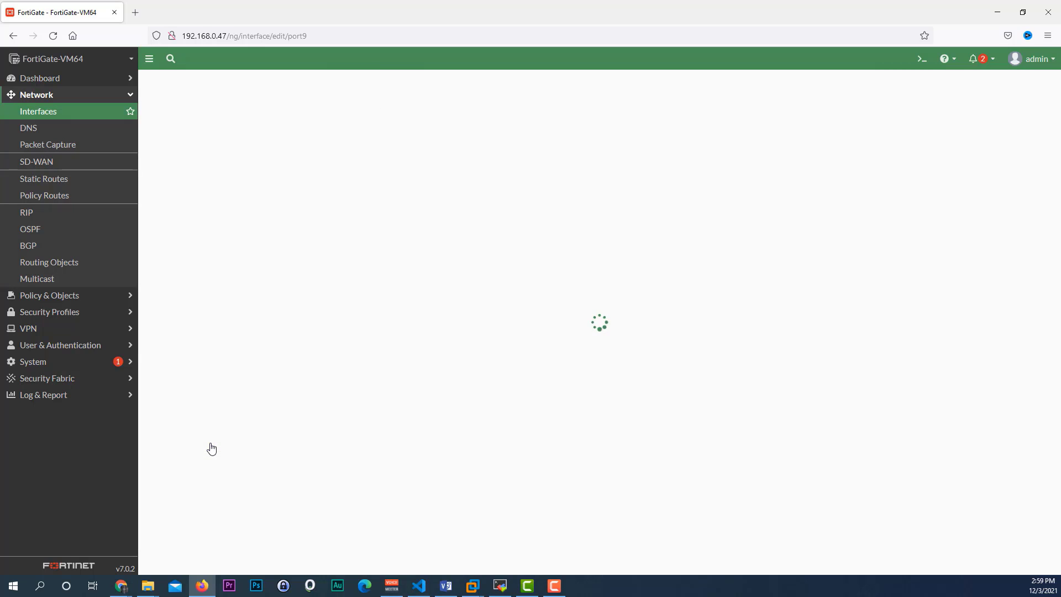
pyautogui.click(226, 121)
pyautogui.write('W')
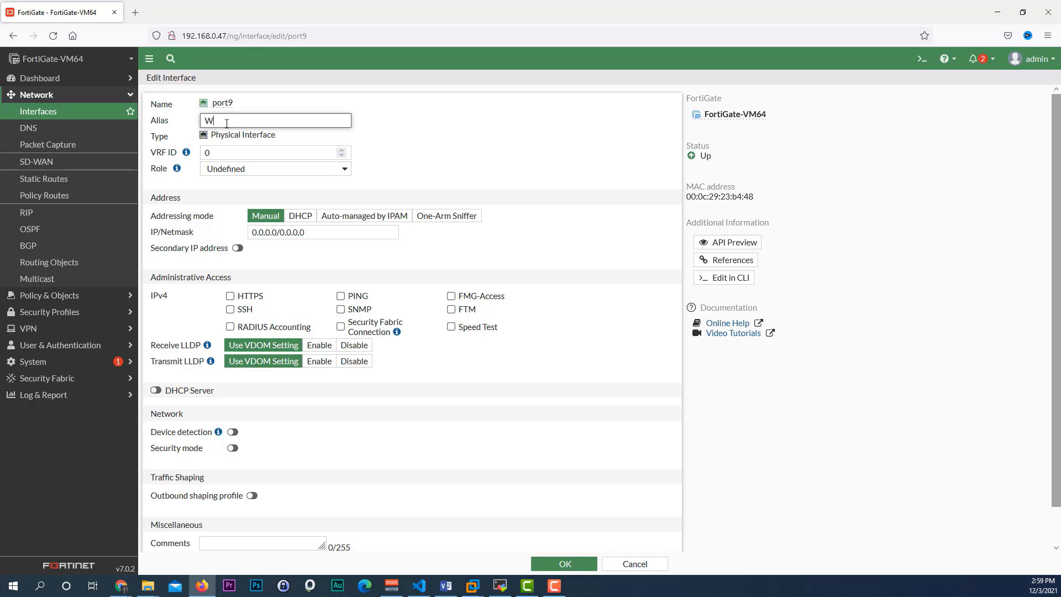
pyautogui.write('AN1')
pyautogui.click(302, 218)
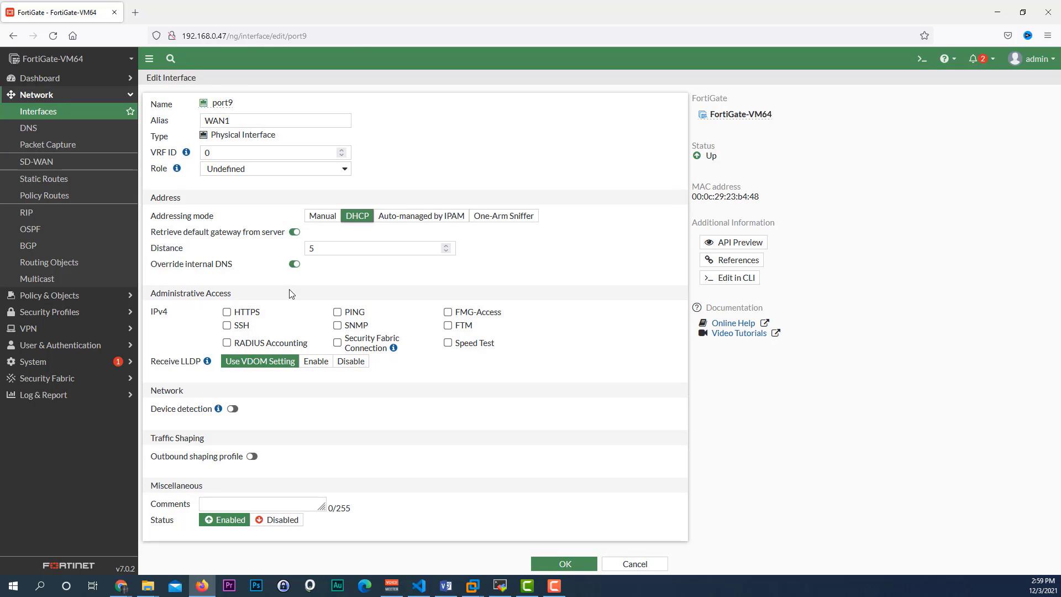
pyautogui.click(226, 313)
pyautogui.click(226, 325)
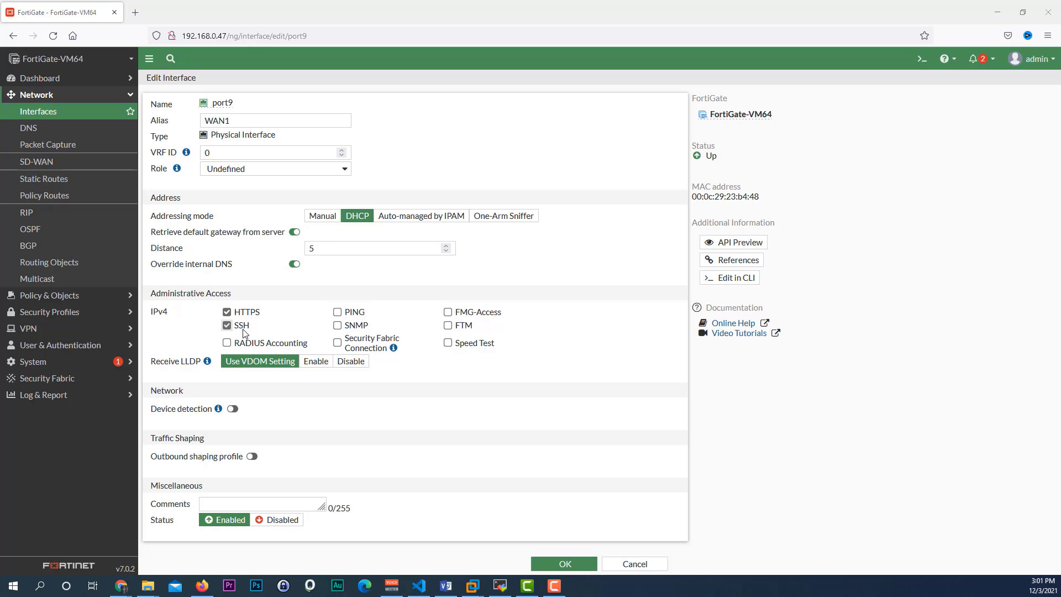
pyautogui.click(571, 566)
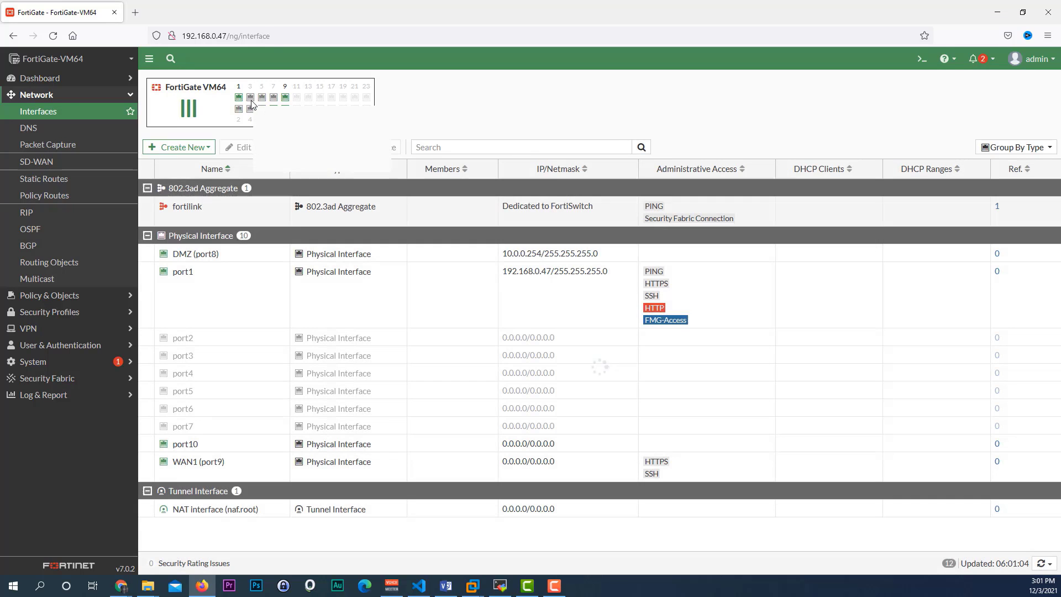
# Step: Enter WAN2 as port10's alias, set Status to Disabled, and save
pyautogui.doubleClick(195, 449)
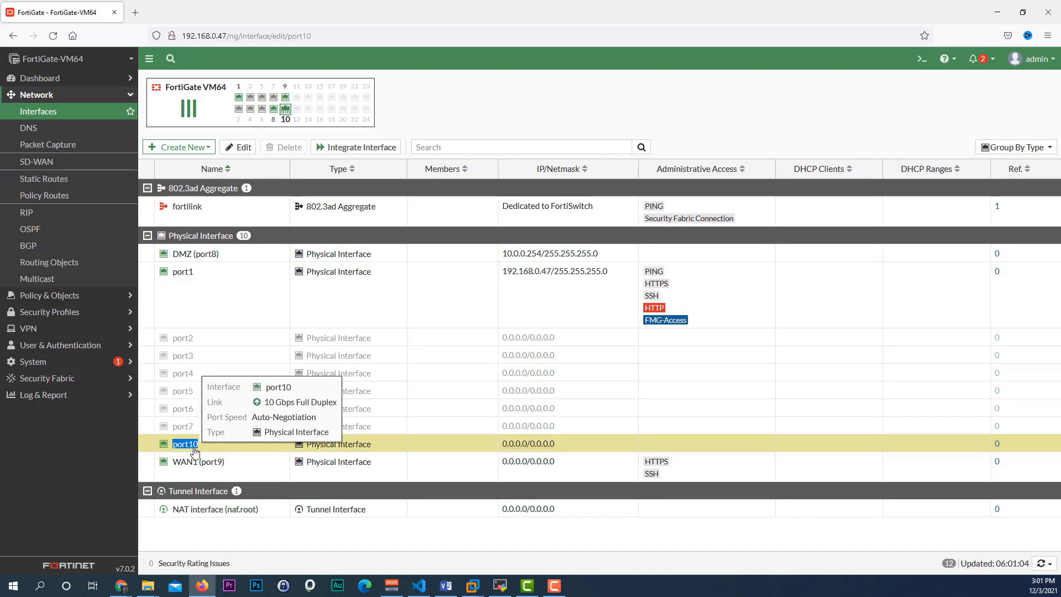
pyautogui.click(227, 122)
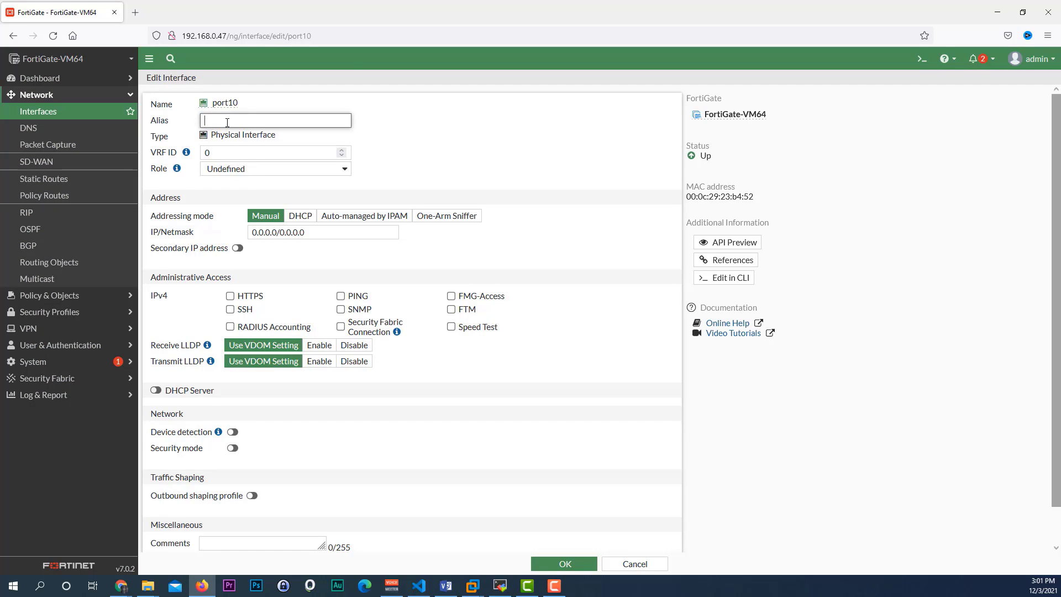
pyautogui.write('WAN2')
pyautogui.scroll(-1, 381, 374)
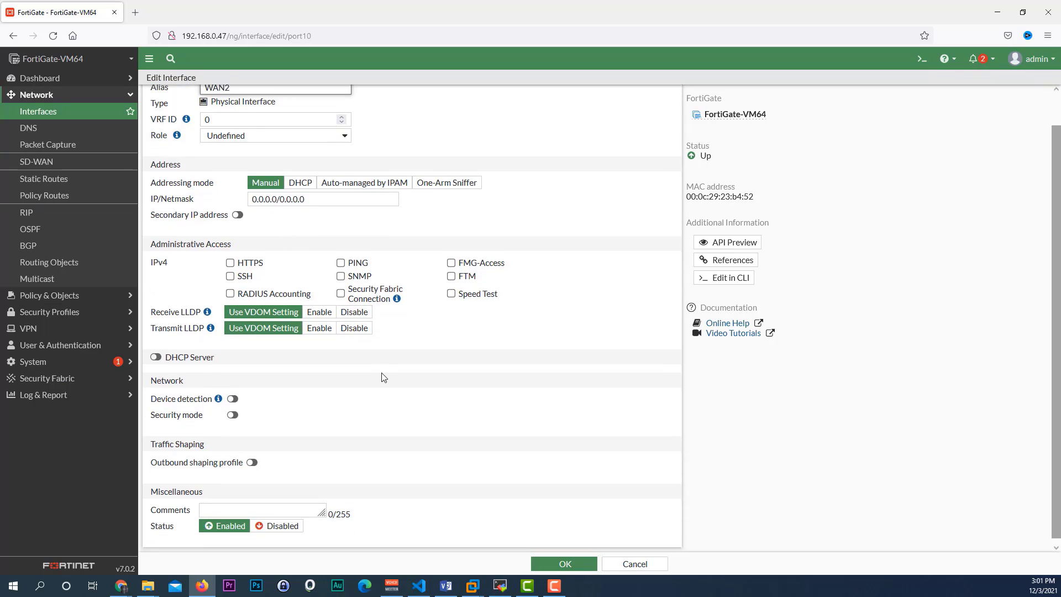
pyautogui.click(279, 522)
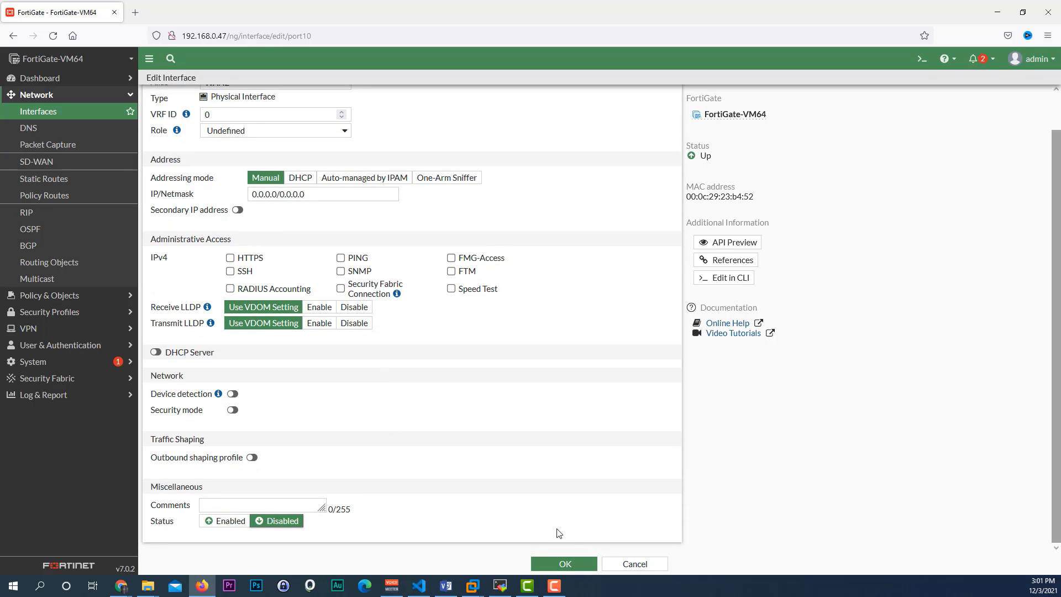
pyautogui.click(565, 564)
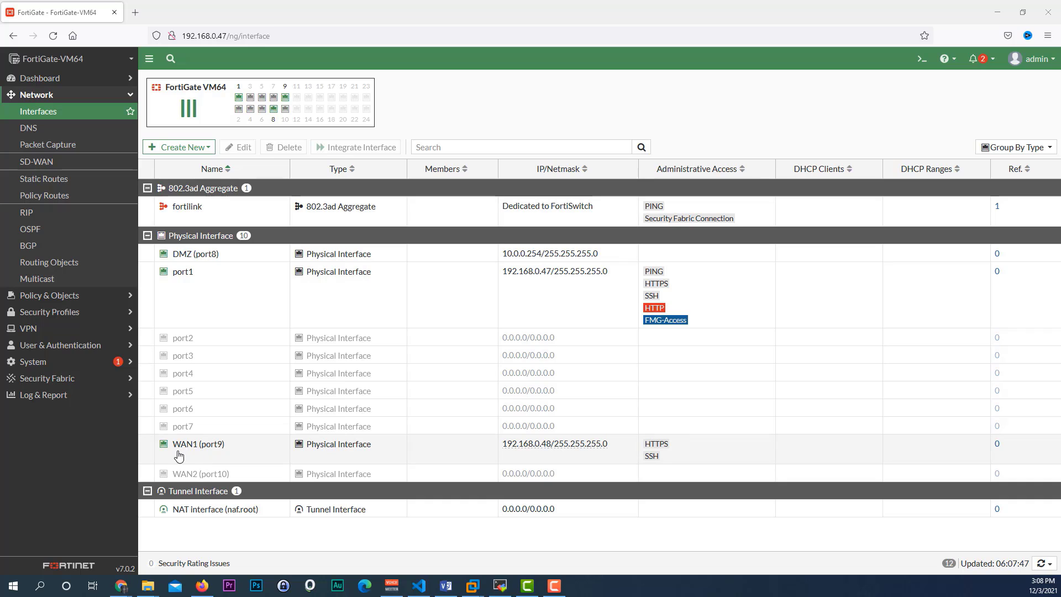
pyautogui.moveTo(532, 450)
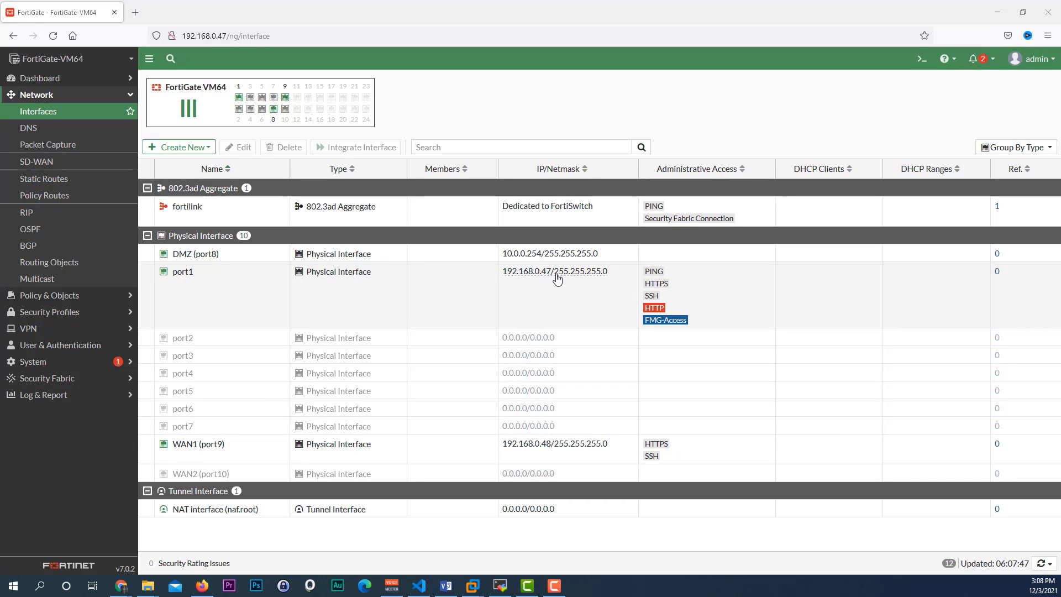
pyautogui.moveTo(554, 279)
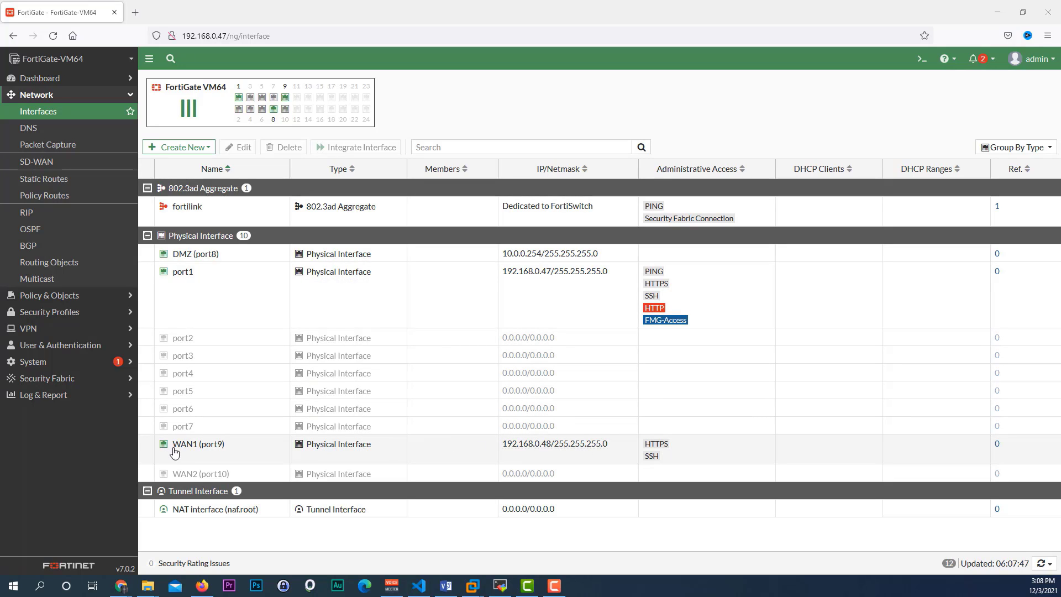
pyautogui.moveTo(185, 451)
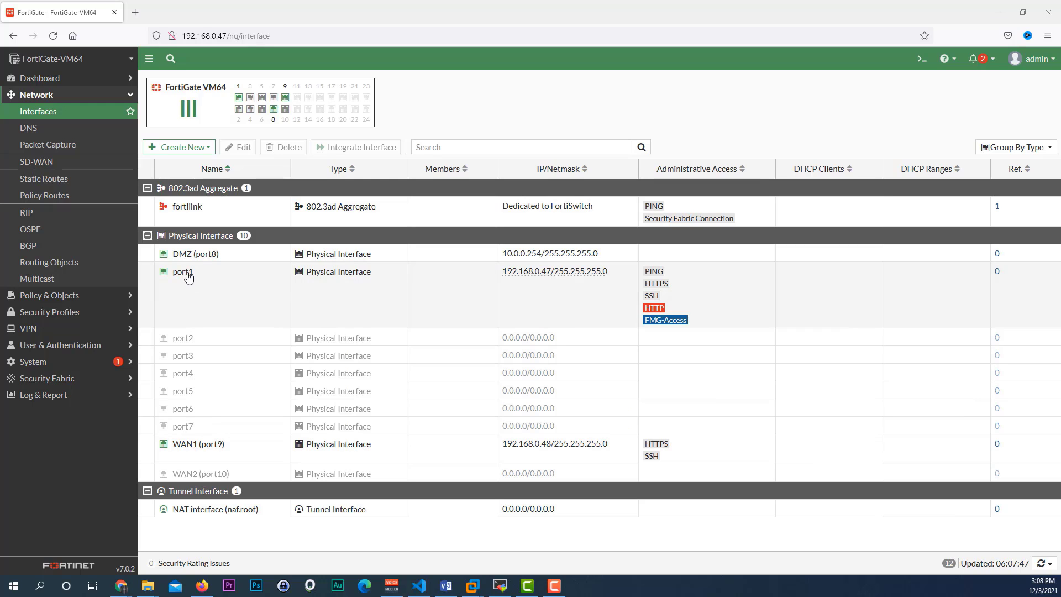
# Step: Give port1 alias LAN with manual address 172.16.0.254 and submit
pyautogui.doubleClick(188, 277)
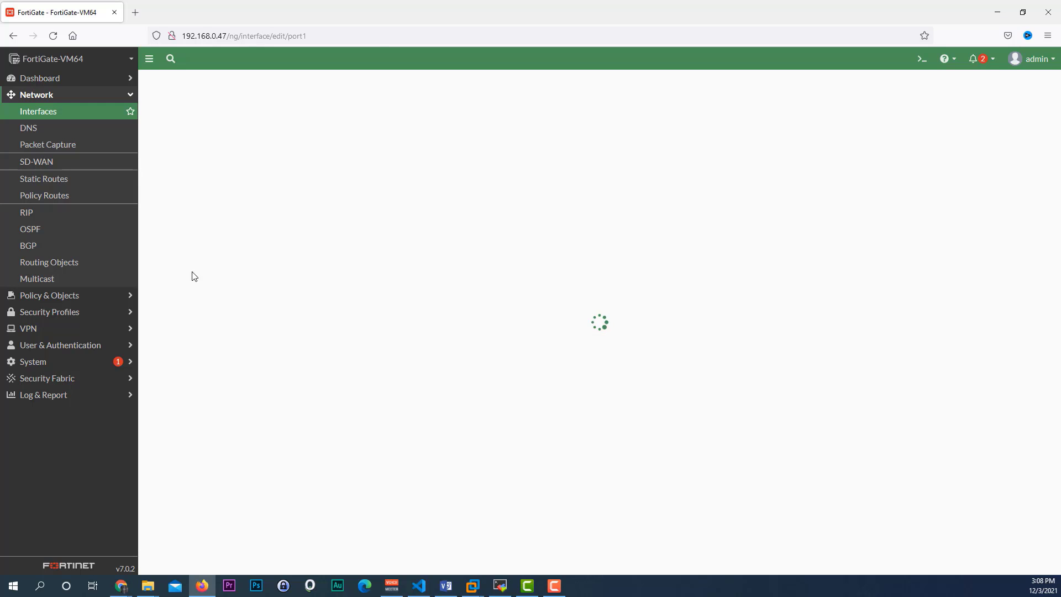
pyautogui.click(234, 123)
pyautogui.write('LAN')
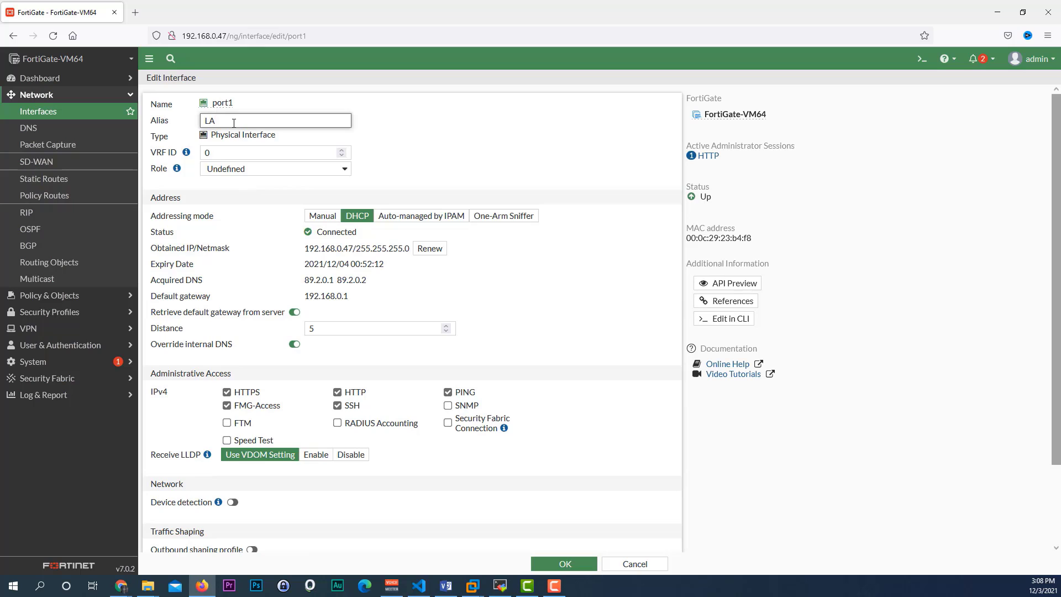
pyautogui.click(322, 216)
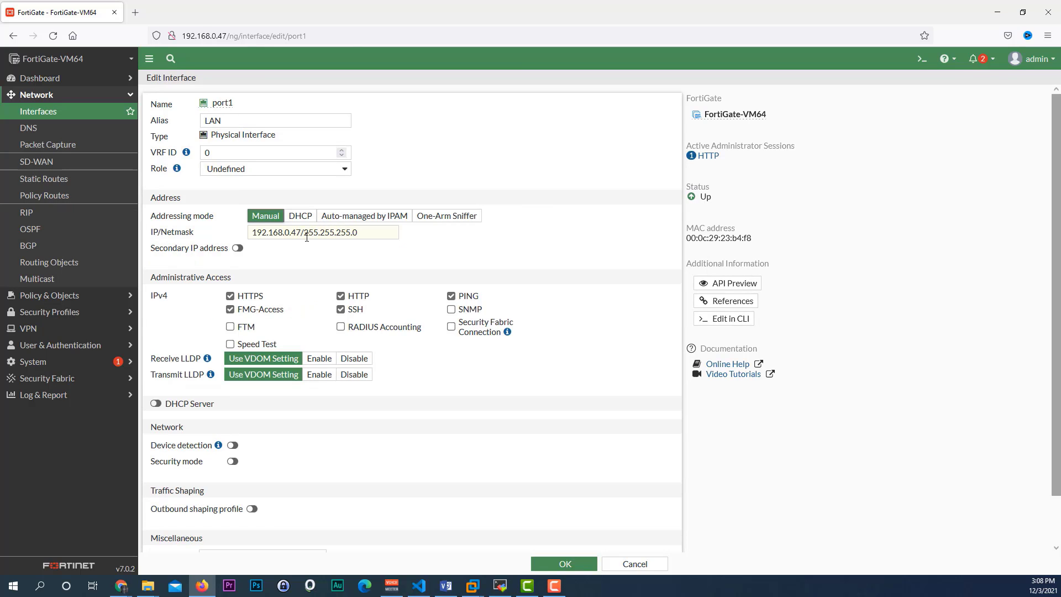
pyautogui.moveTo(301, 232); pyautogui.dragTo(234, 230)
pyautogui.write('172.16')
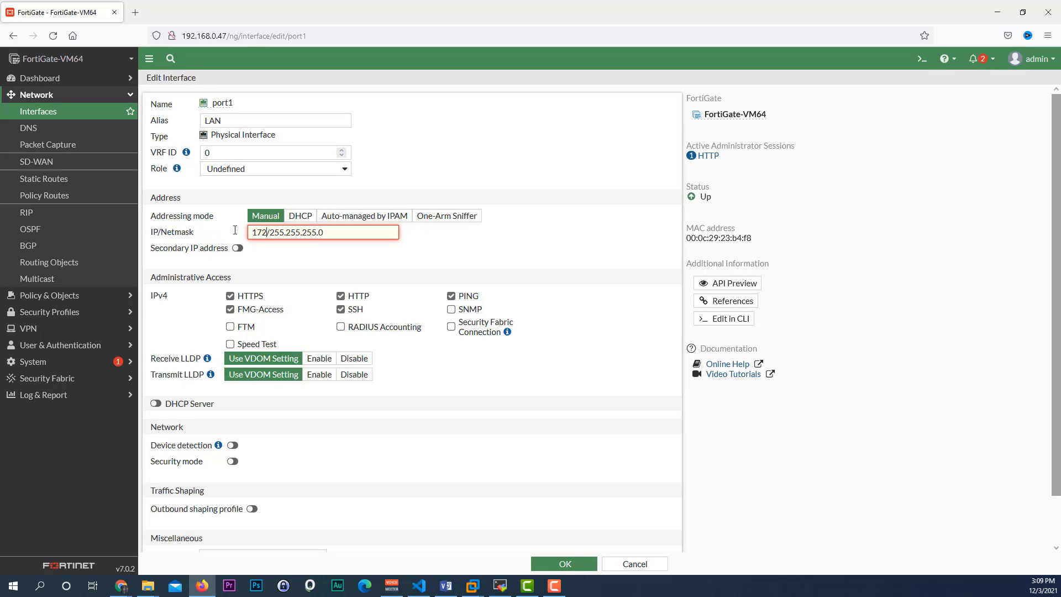
pyautogui.write('.0.254')
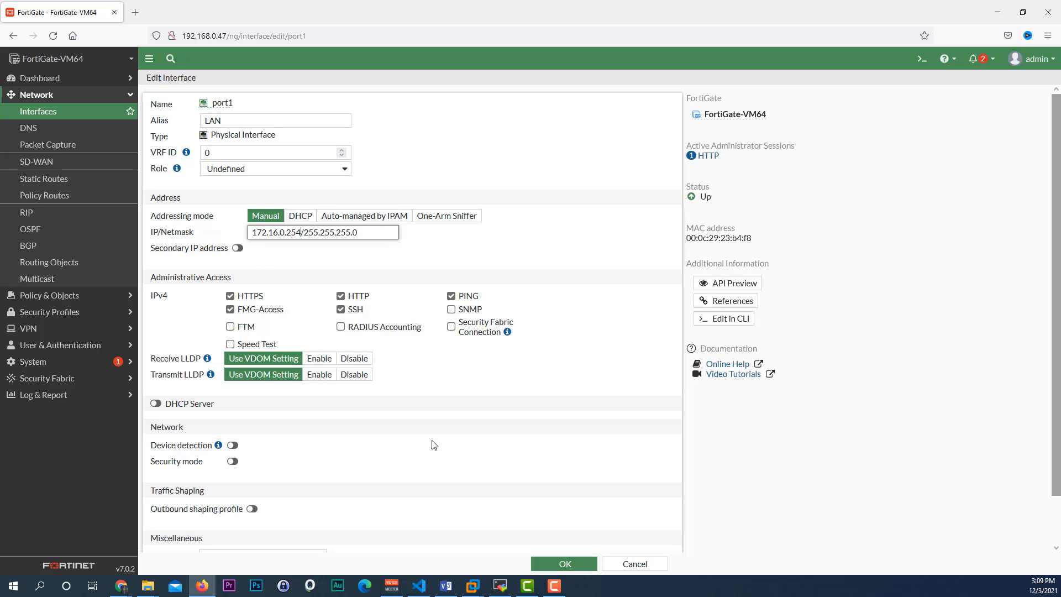
pyautogui.click(569, 563)
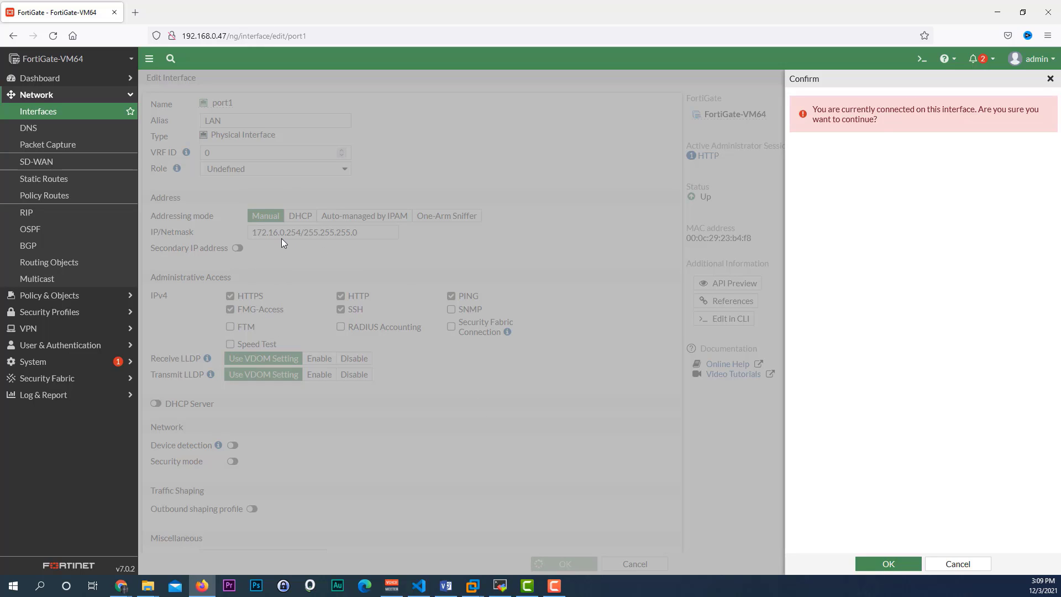
# Step: Accept the warning and apply port1's new 172.16.0.254/255.255.255.0 address despite the active session
pyautogui.click(873, 564)
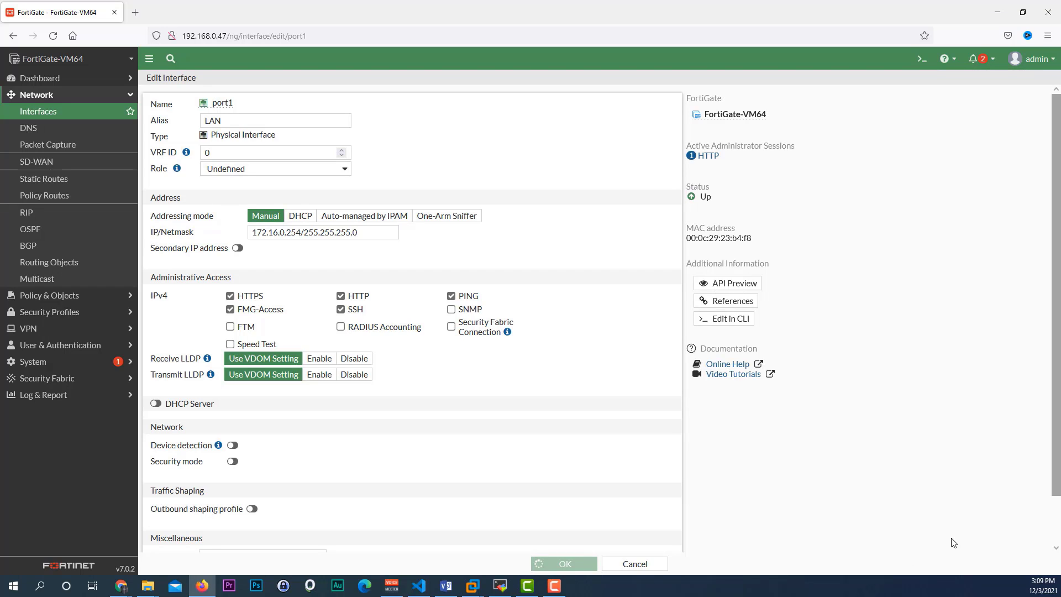
# Step: Browse to 172.16.0.254 in a new Firefox tab; the connection times out
pyautogui.click(136, 14)
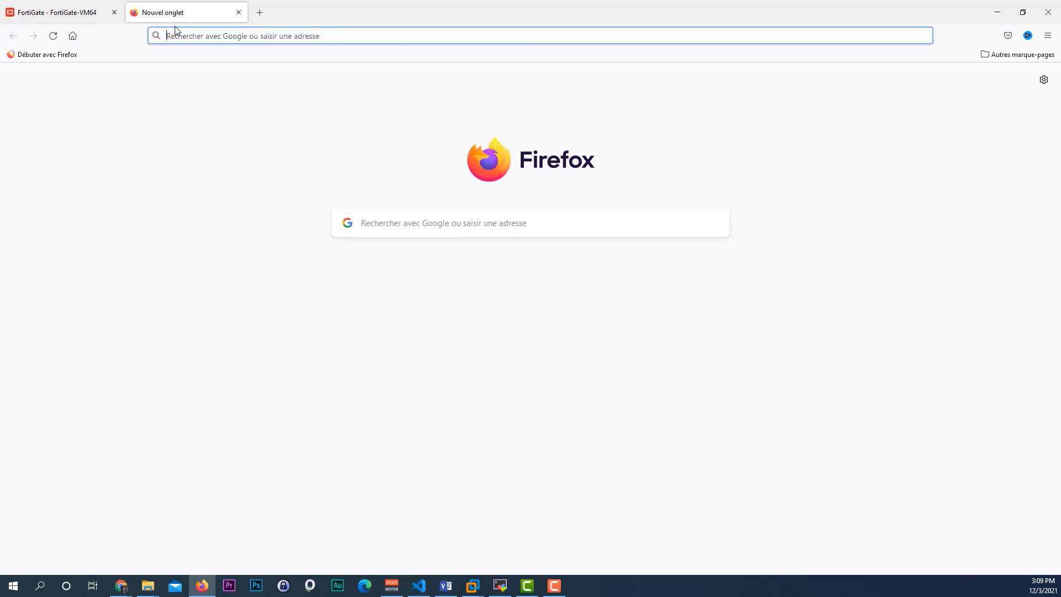
pyautogui.write('172.')
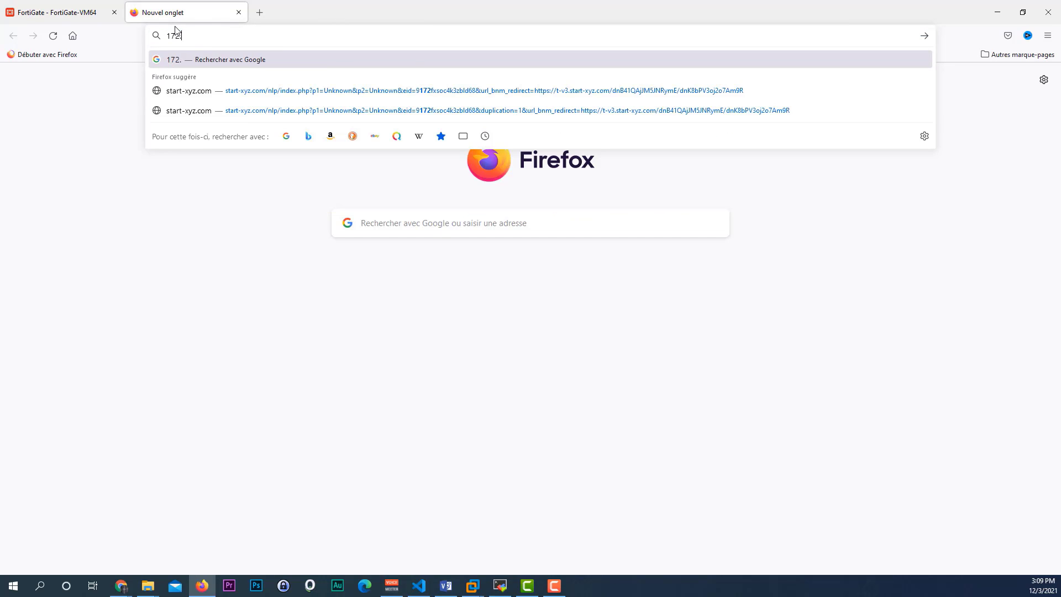
pyautogui.write('16.0')
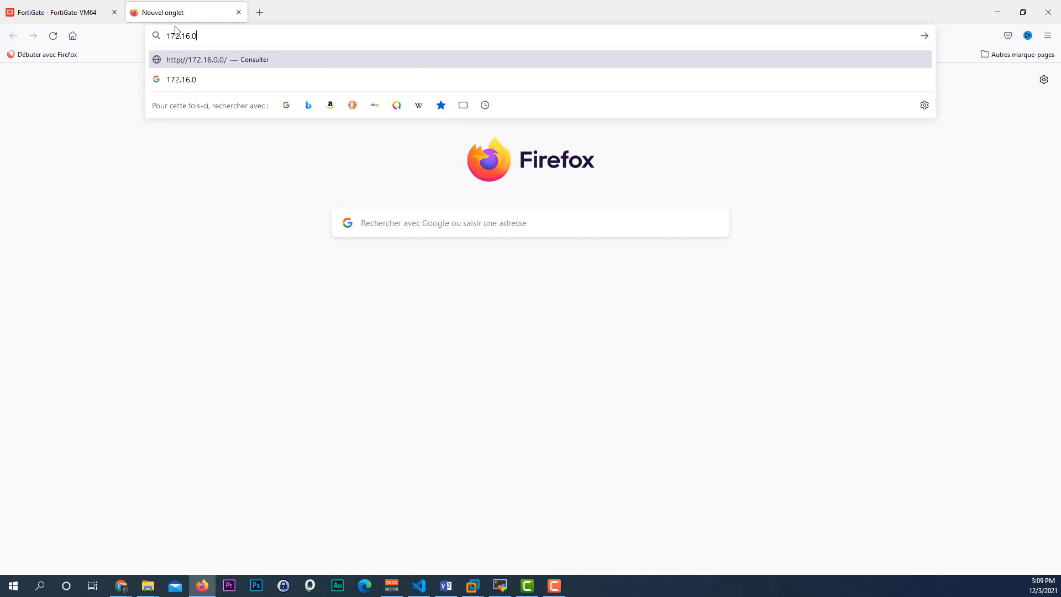
pyautogui.write('.254')
pyautogui.press('Return')
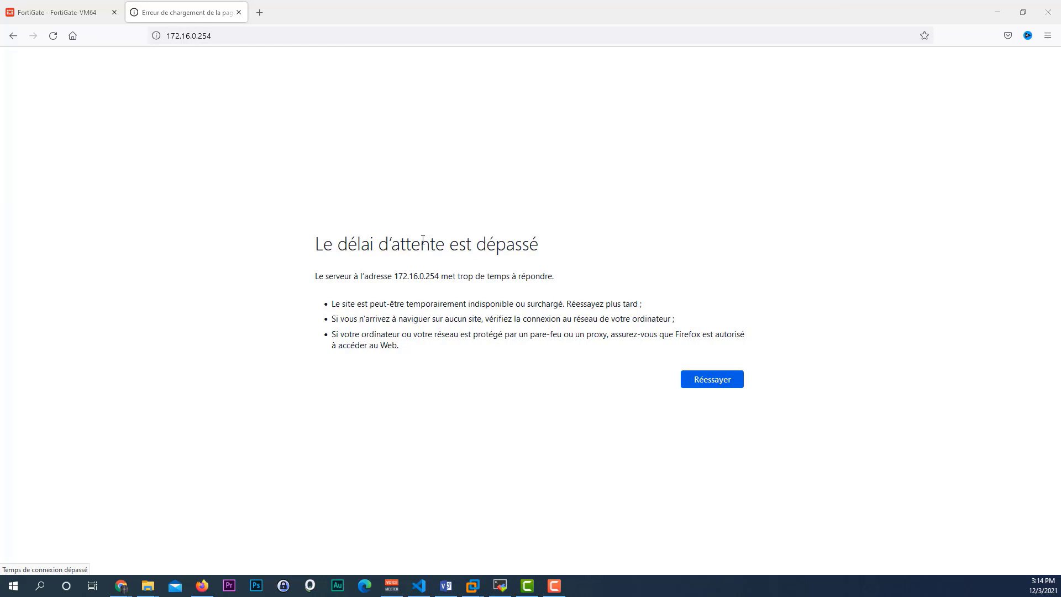
# Step: Bring up the FGT virtual machine and disconnect its network adapter
pyautogui.moveTo(475, 582)
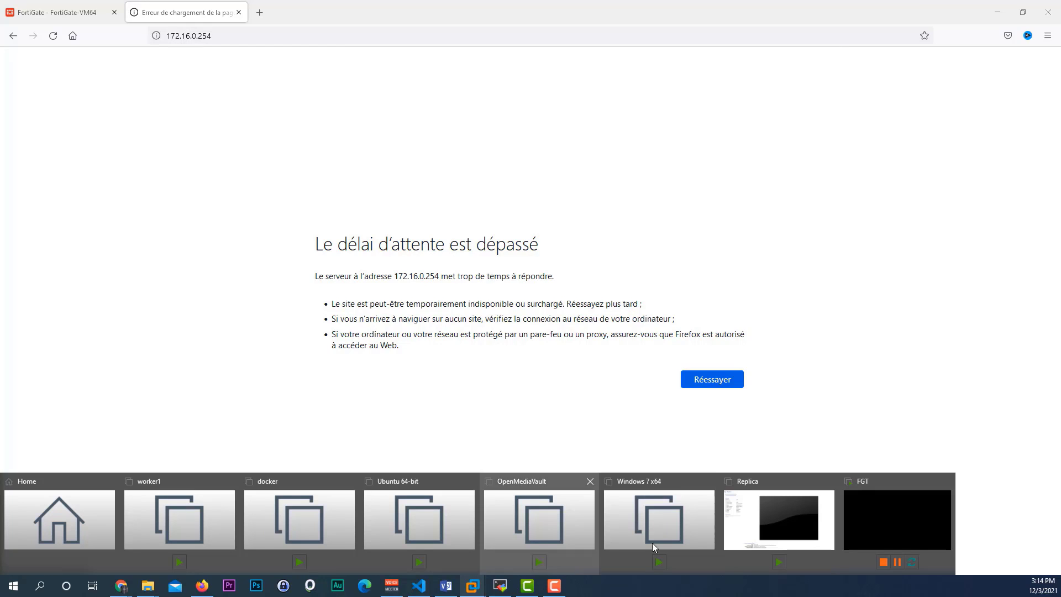
pyautogui.click(889, 527)
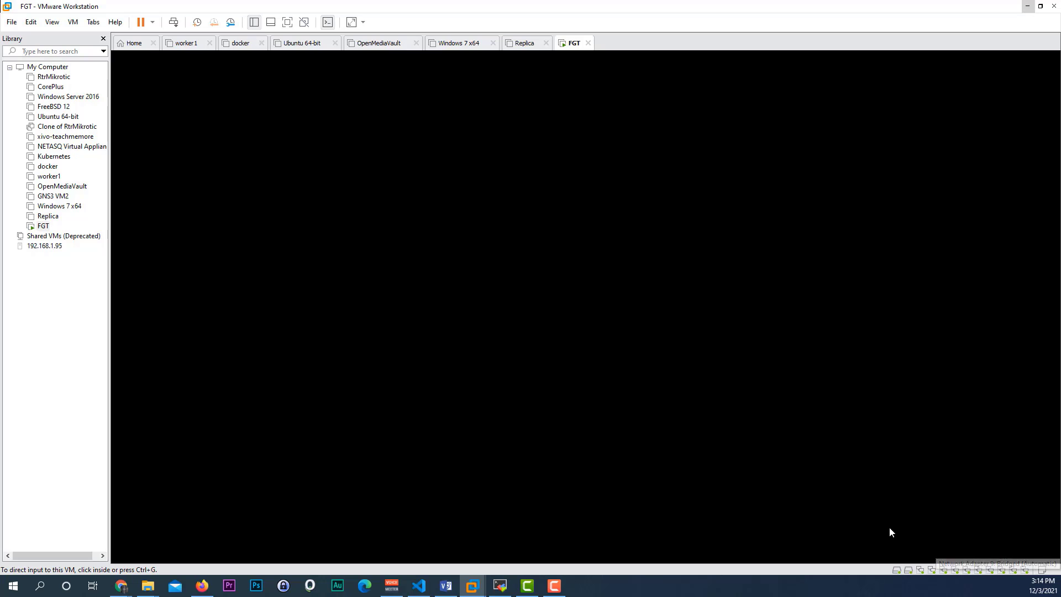
pyautogui.rightClick(1025, 570)
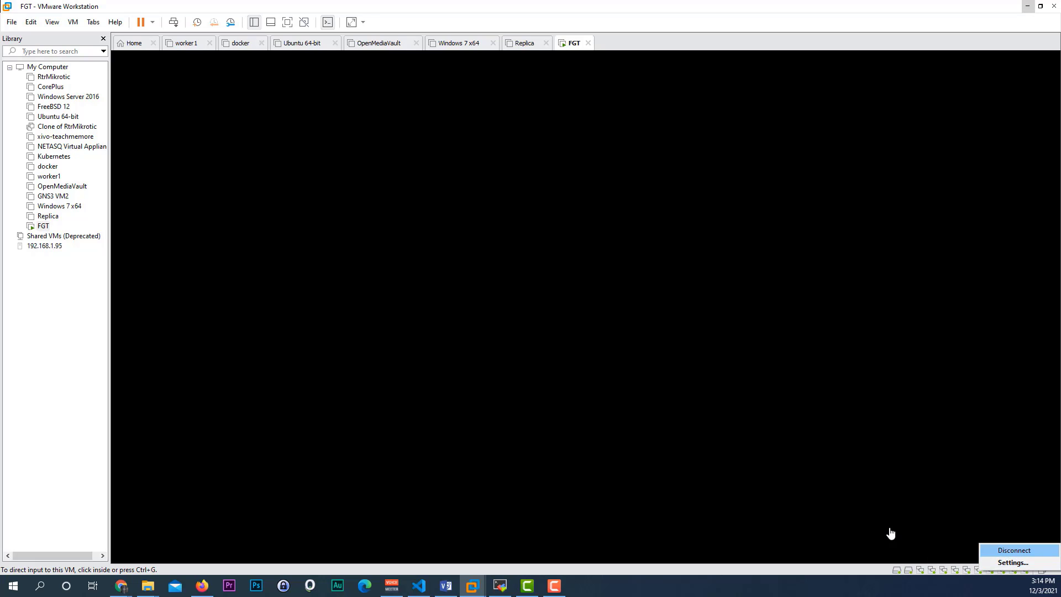
pyautogui.click(1014, 550)
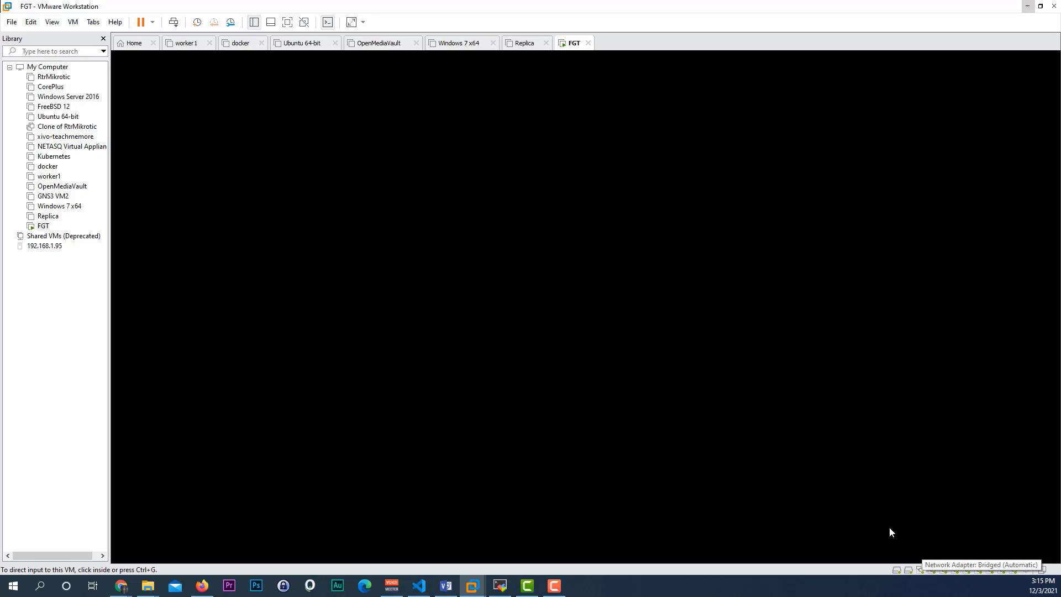
# Step: Set the FGT VM's first network adapter to Custom: VMnet9 and save the settings
pyautogui.click(919, 569)
pyautogui.click(953, 562)
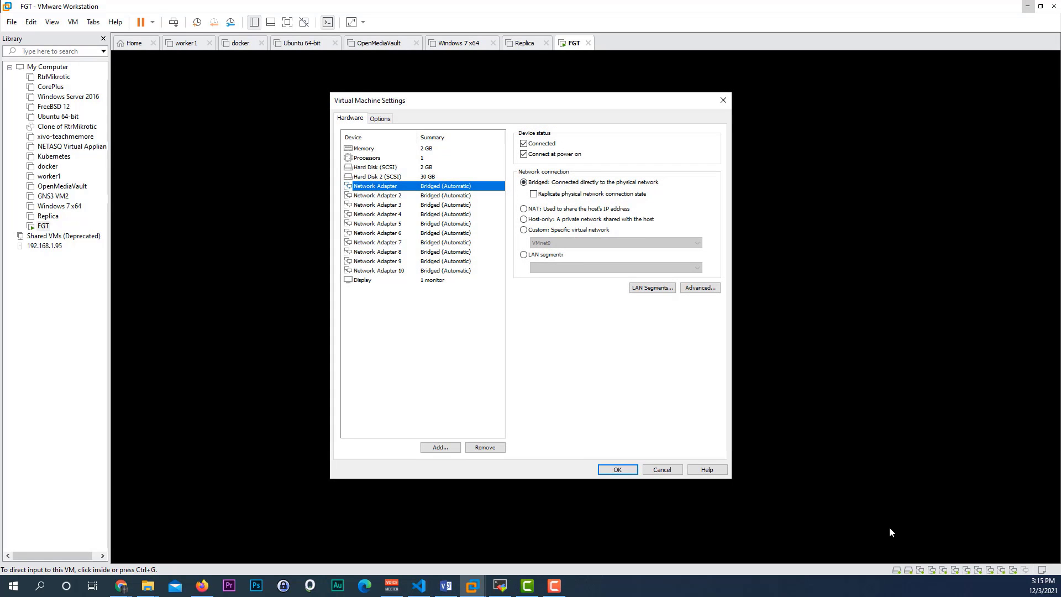
pyautogui.hotkey('alt', 'c')
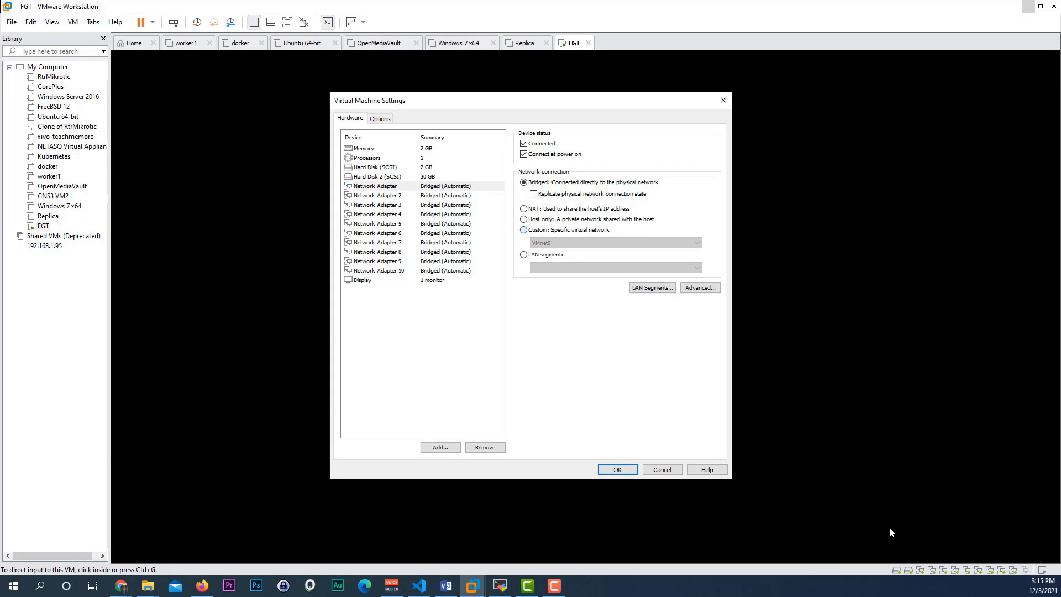
pyautogui.press('Tab')
pyautogui.hotkey('alt', 'Down')
pyautogui.press('Down')
pyautogui.press('Down')
pyautogui.press('Down')
pyautogui.press('Down')
pyautogui.press('Down')
pyautogui.press('Down')
pyautogui.press('Down')
pyautogui.press('Down')
pyautogui.press('Down')
pyautogui.press('Down')
pyautogui.press('Down')
pyautogui.press('Down')
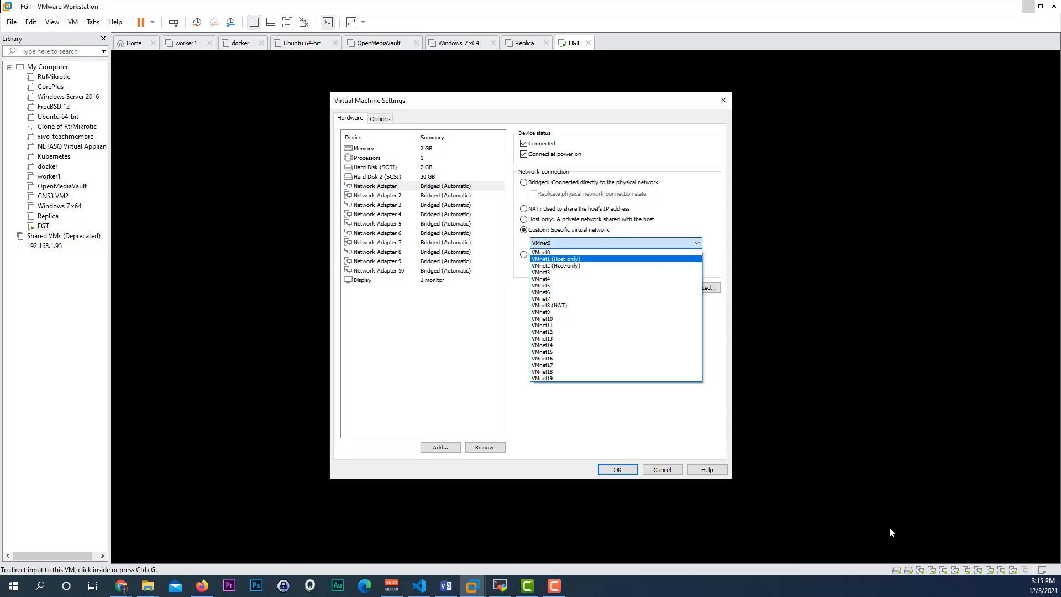
pyautogui.press('Up')
pyautogui.press('Up')
pyautogui.press('Up')
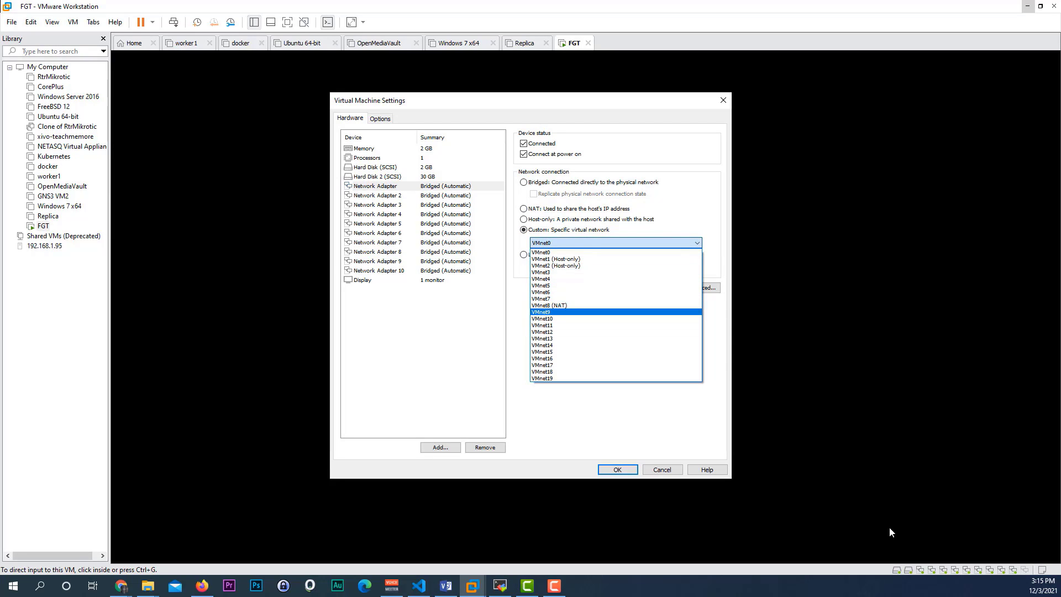
pyautogui.press('Return')
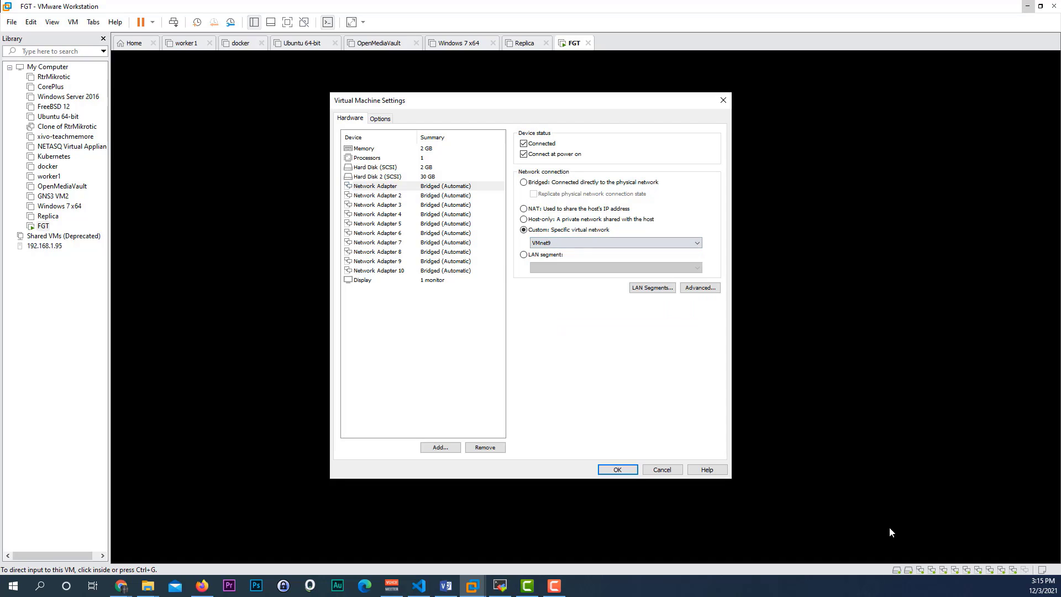
pyautogui.press('Return')
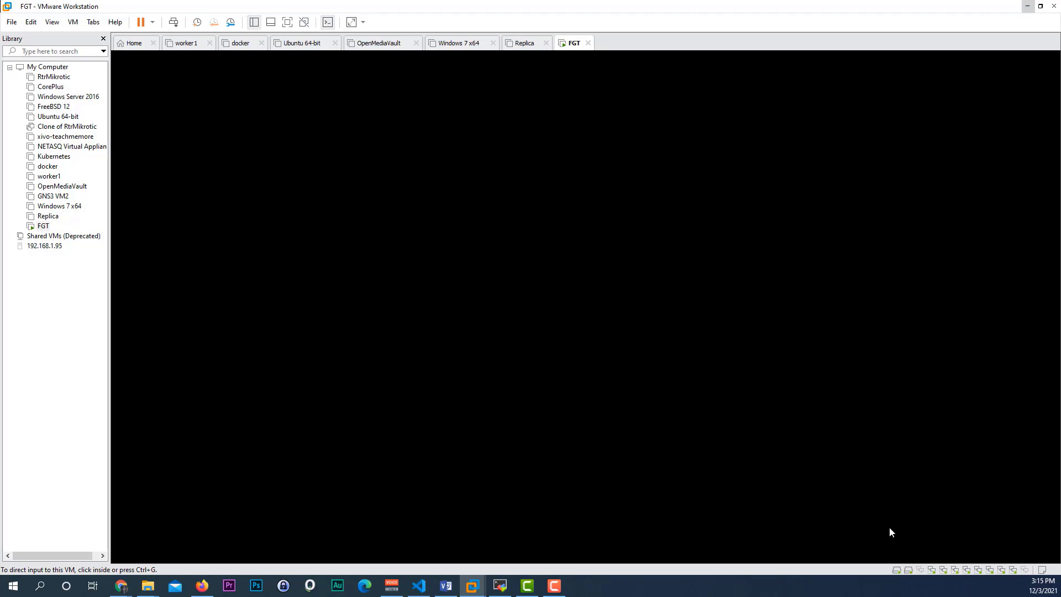
pyautogui.hotkey('alt', 'e')
# Step: Open the Virtual Network Editor with administrator rights and reposition its window
pyautogui.press('Down')
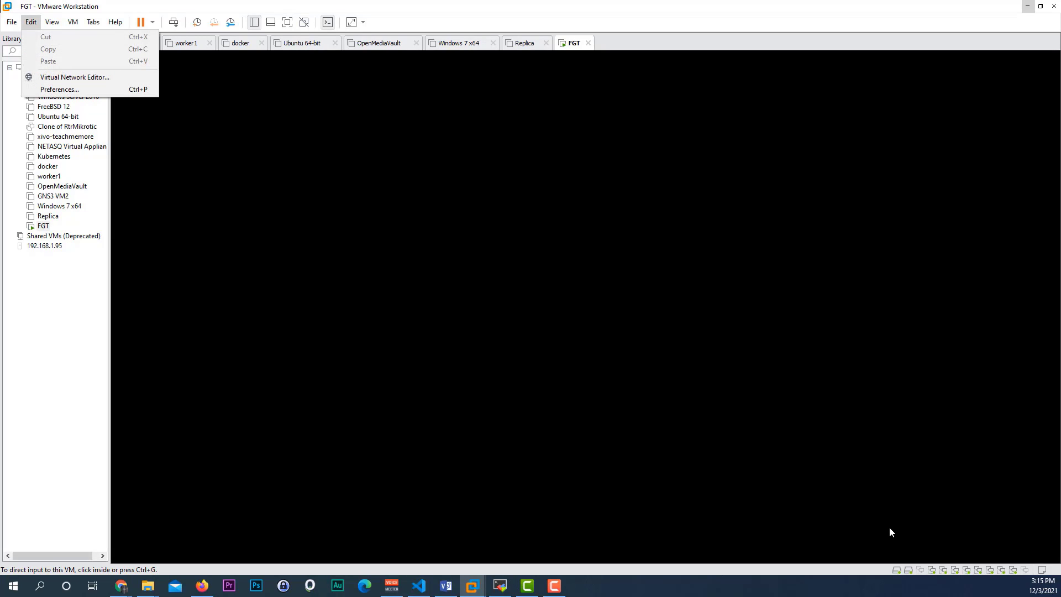
pyautogui.press('Down')
pyautogui.press('Return')
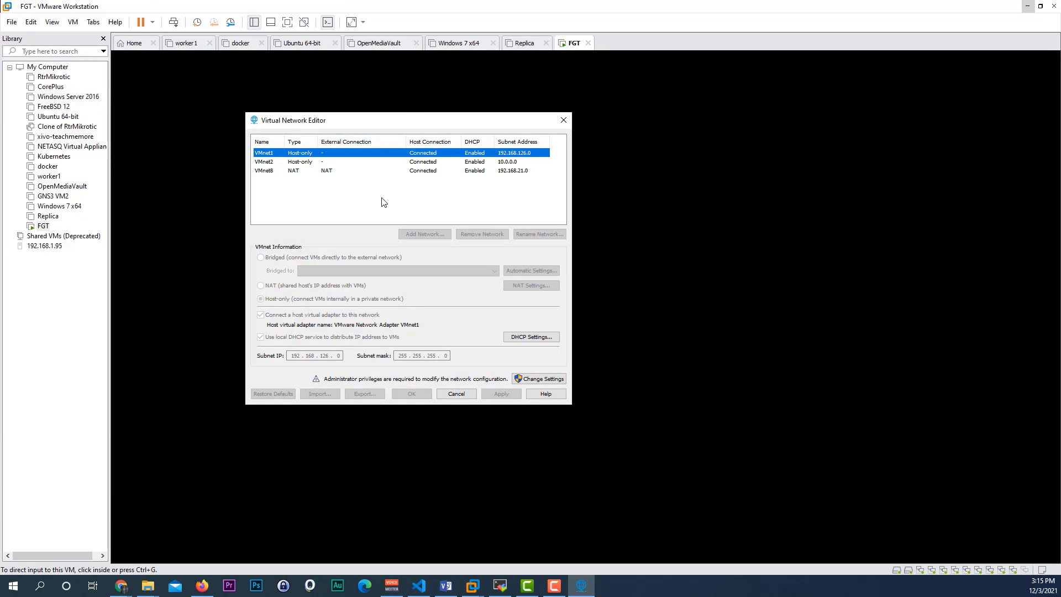
pyautogui.click(545, 380)
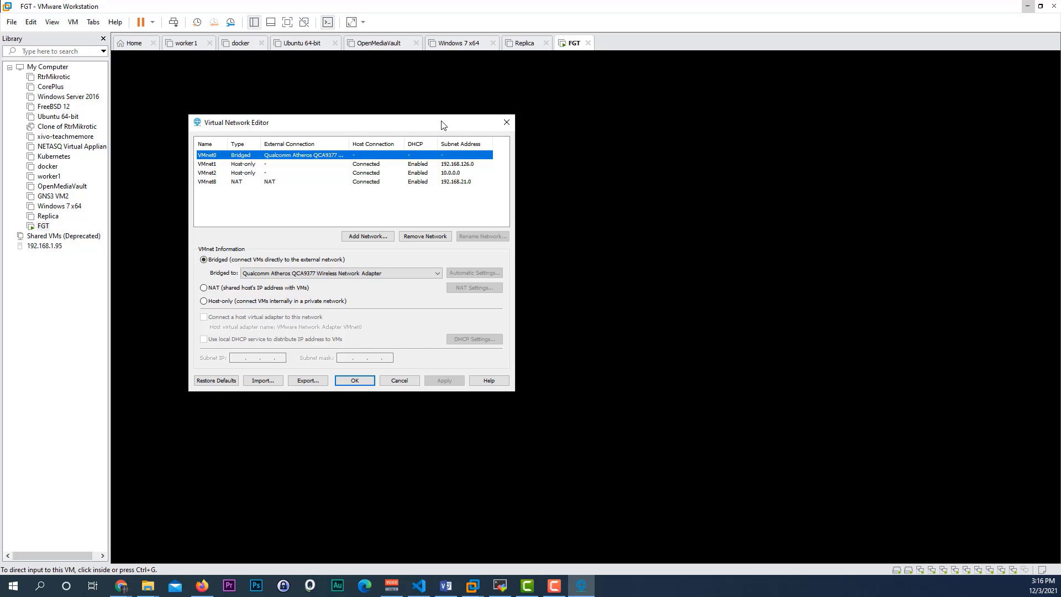
pyautogui.moveTo(440, 123); pyautogui.dragTo(473, 118)
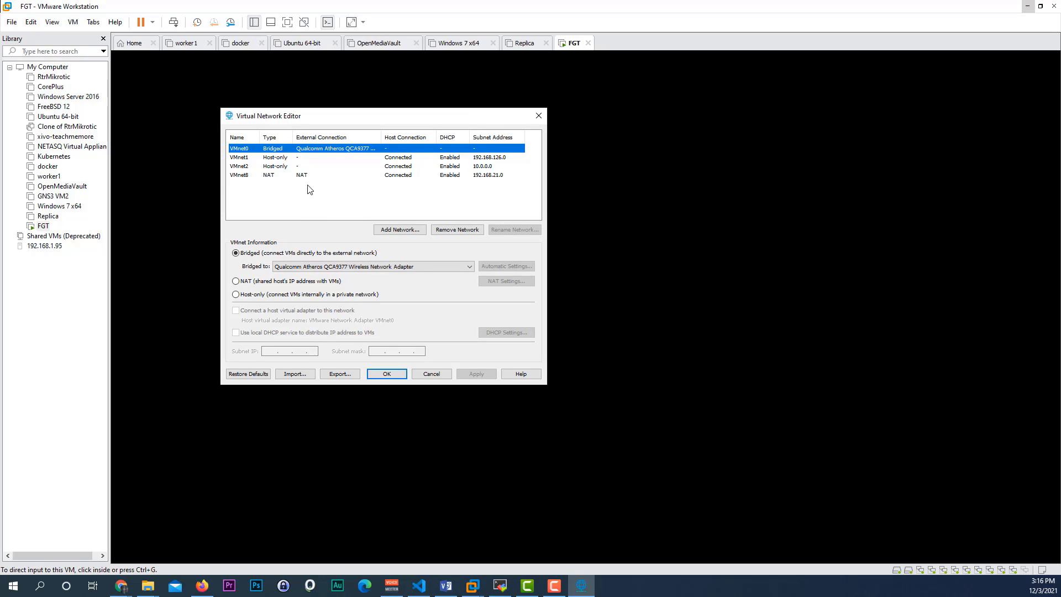
# Step: Add VMnet9 as a new virtual network
pyautogui.click(399, 229)
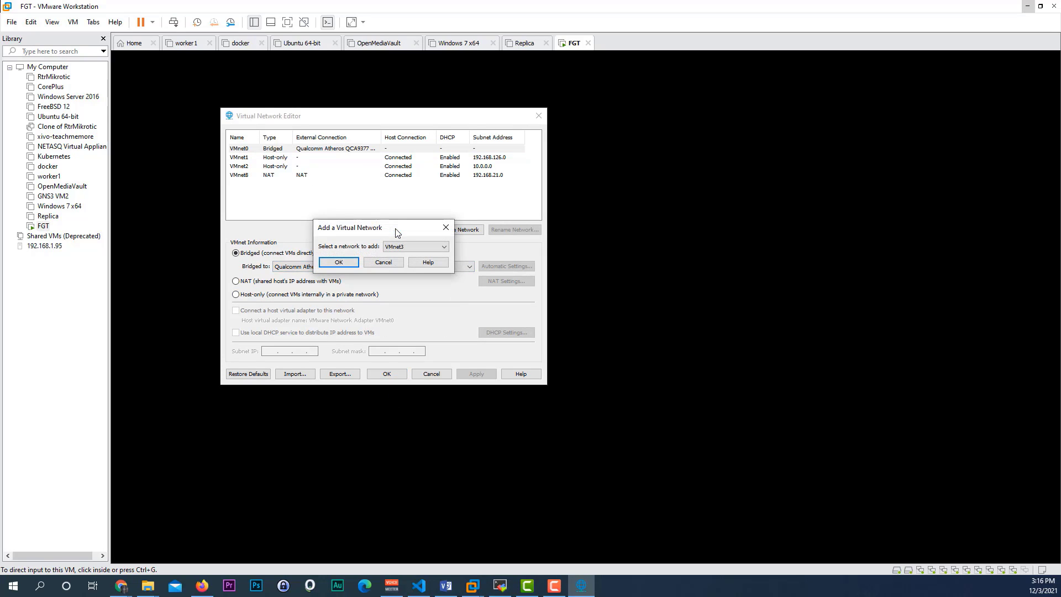
pyautogui.click(416, 246)
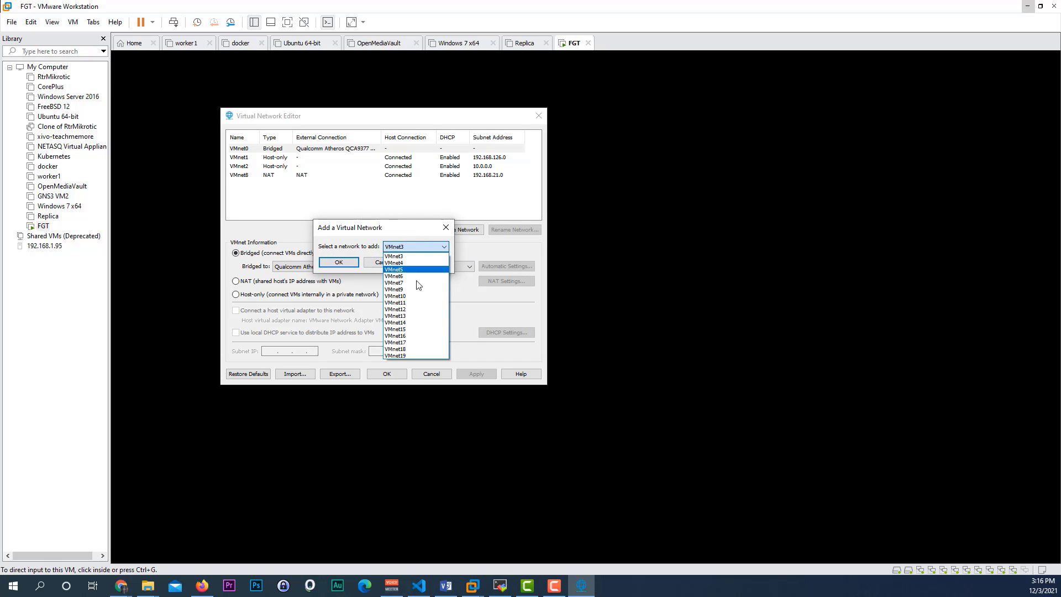
pyautogui.click(421, 289)
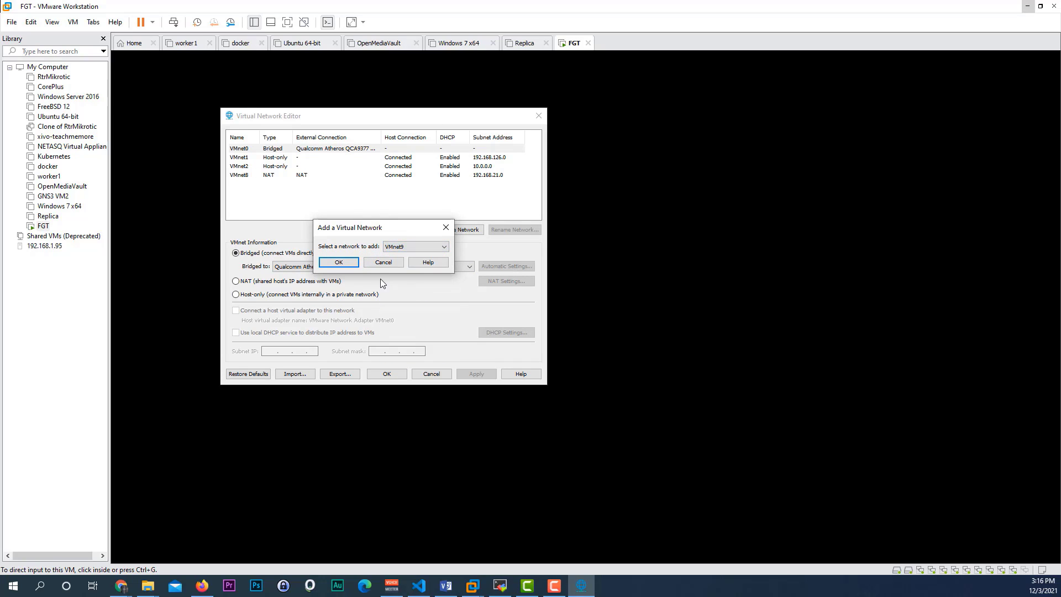
pyautogui.click(339, 262)
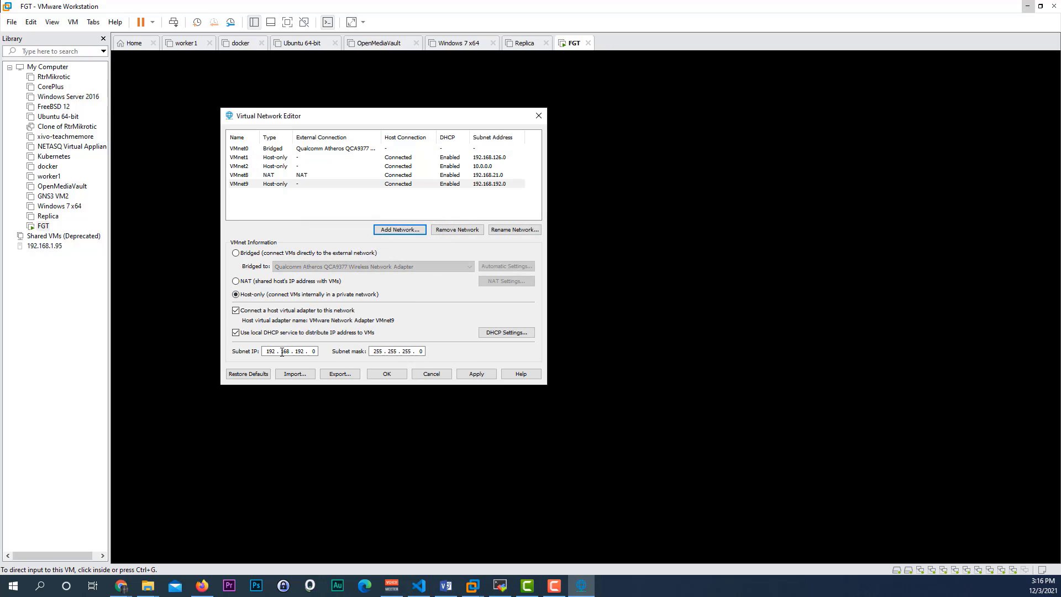
# Step: Give VMnet9 subnet 172.16.0.0 with mask 255.255.255.0, apply, and select its new adapter
pyautogui.doubleClick(270, 352)
pyautogui.write('172 . ')
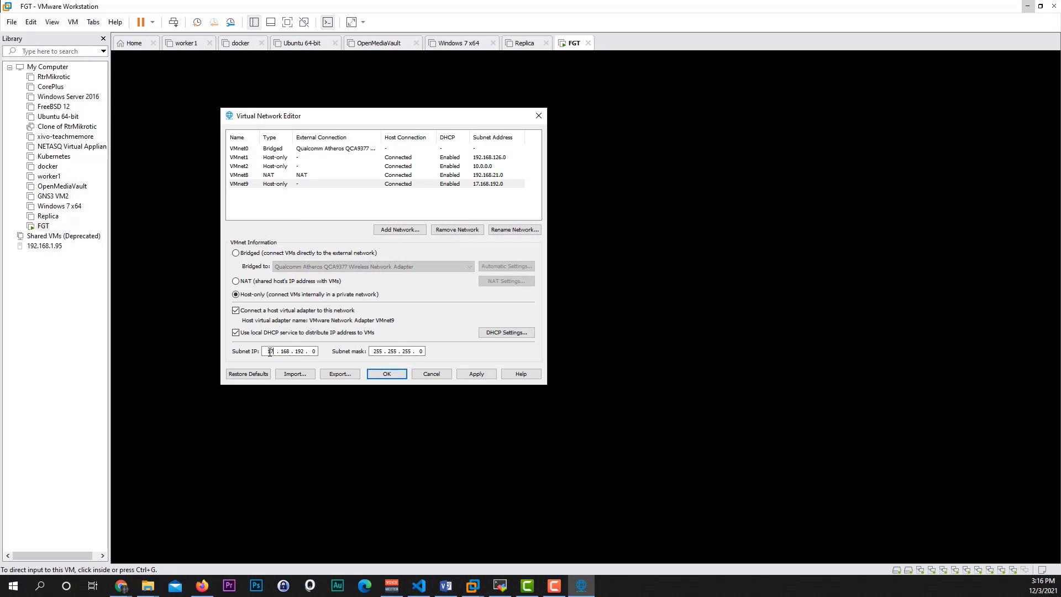
pyautogui.write('16')
pyautogui.doubleClick(300, 352)
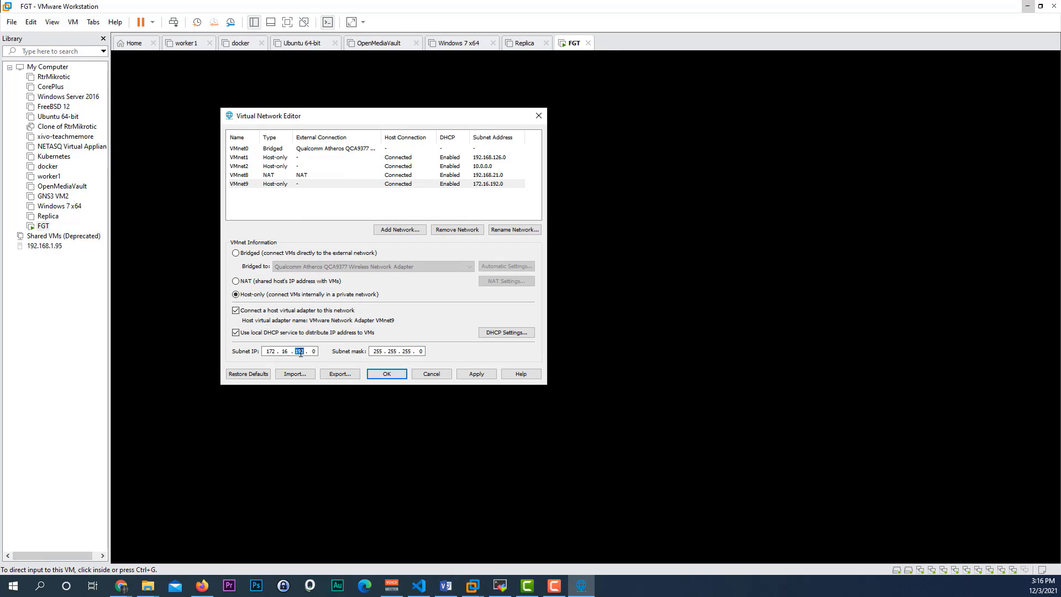
pyautogui.write('0')
pyautogui.click(483, 376)
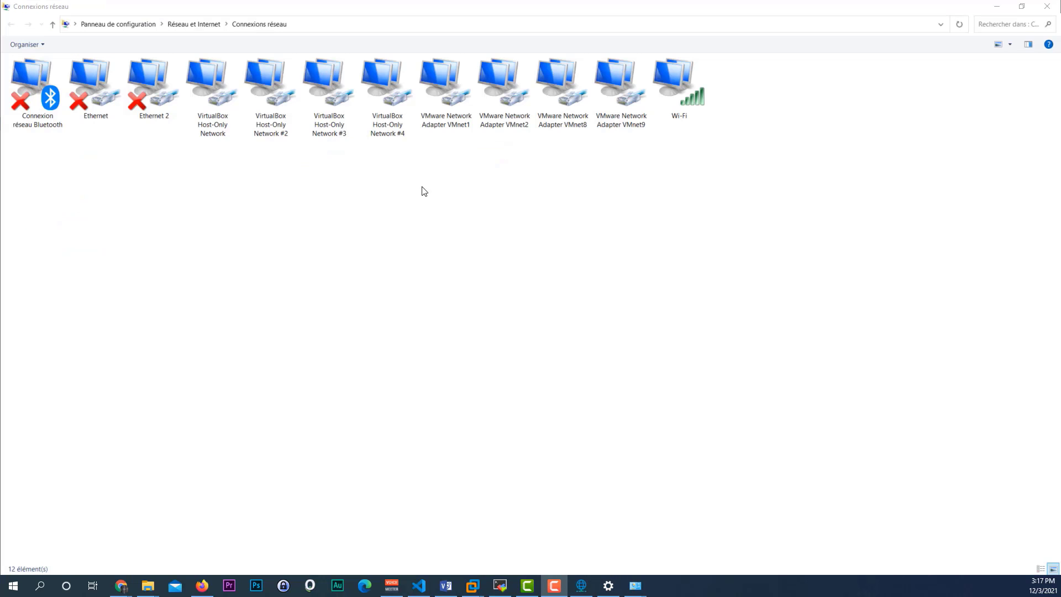
pyautogui.click(619, 100)
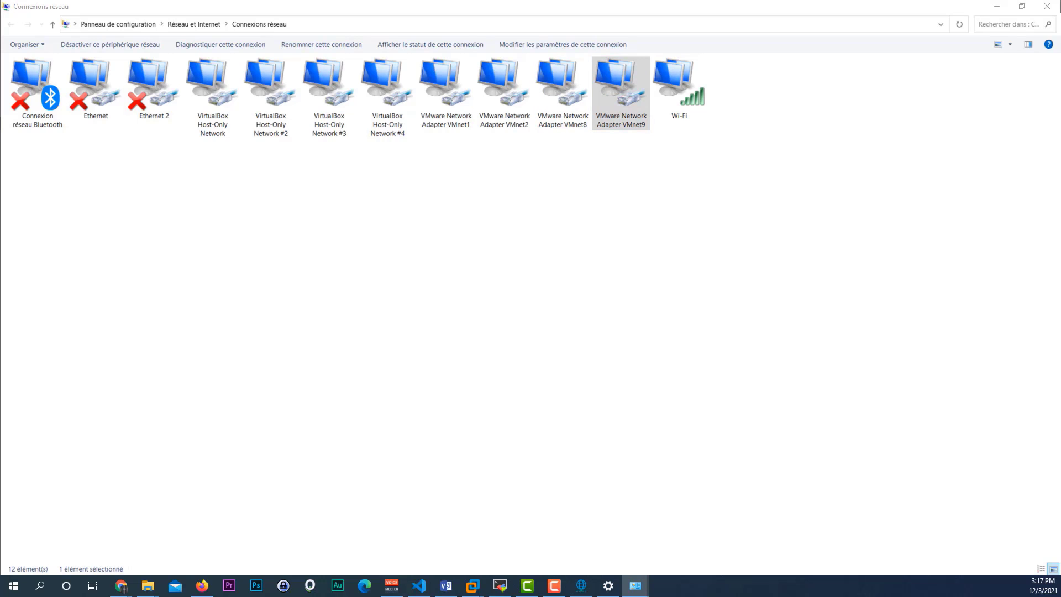
pyautogui.click(339, 278)
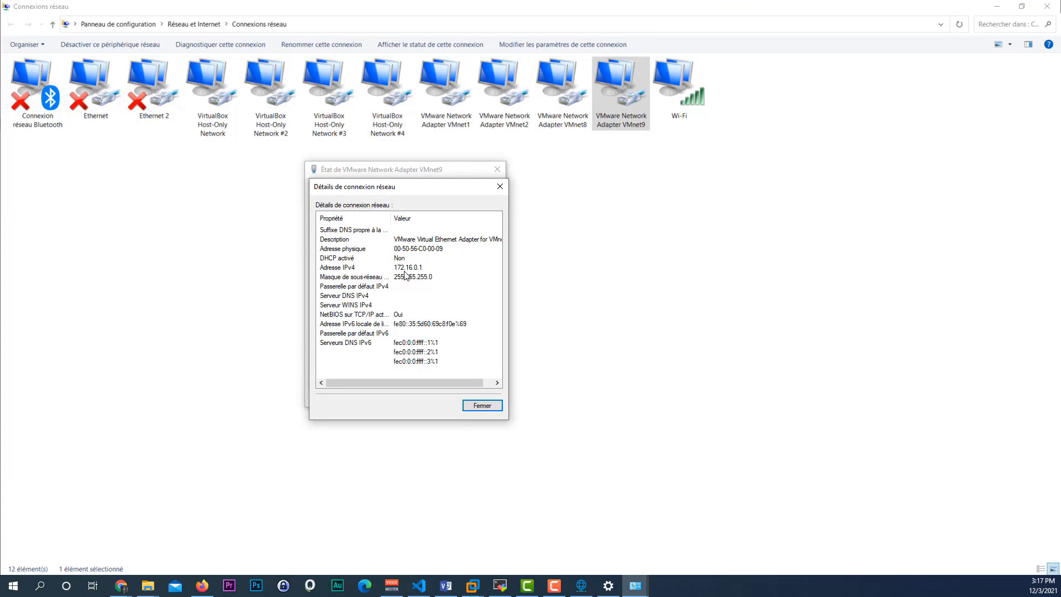
pyautogui.click(405, 269)
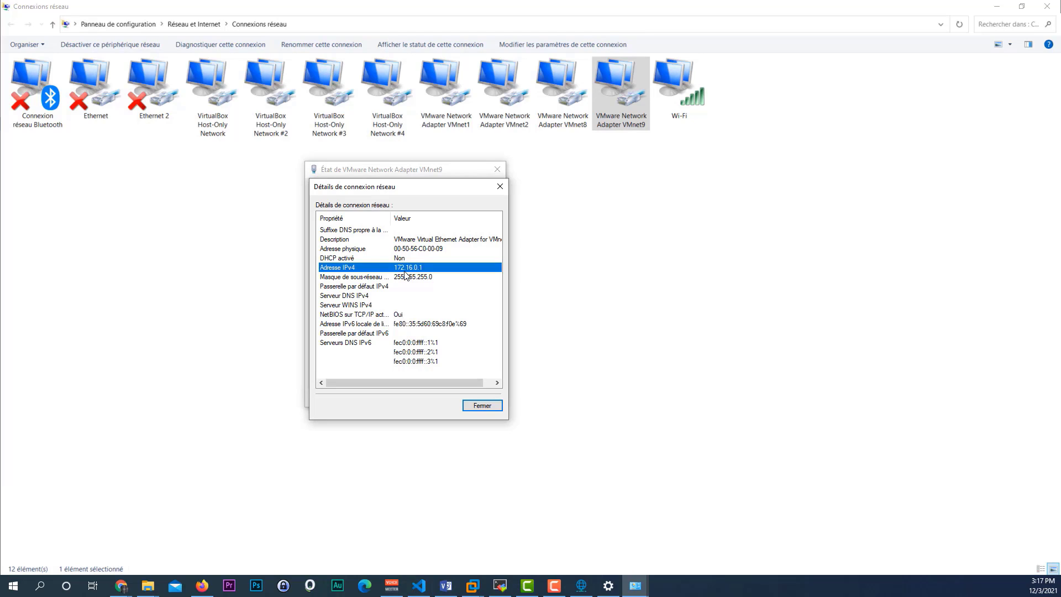
pyautogui.click(409, 278)
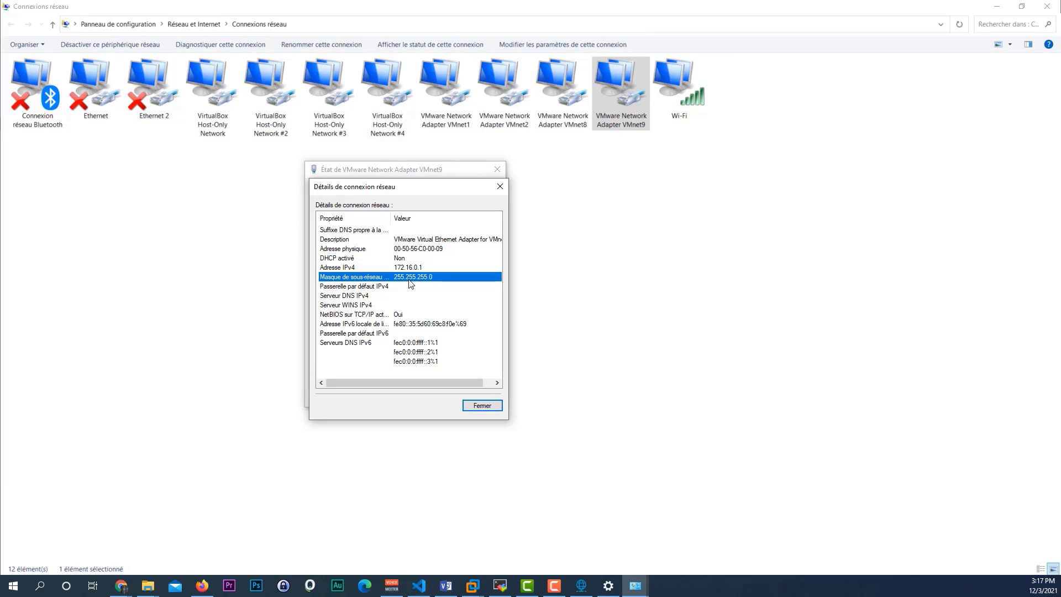
pyautogui.click(482, 406)
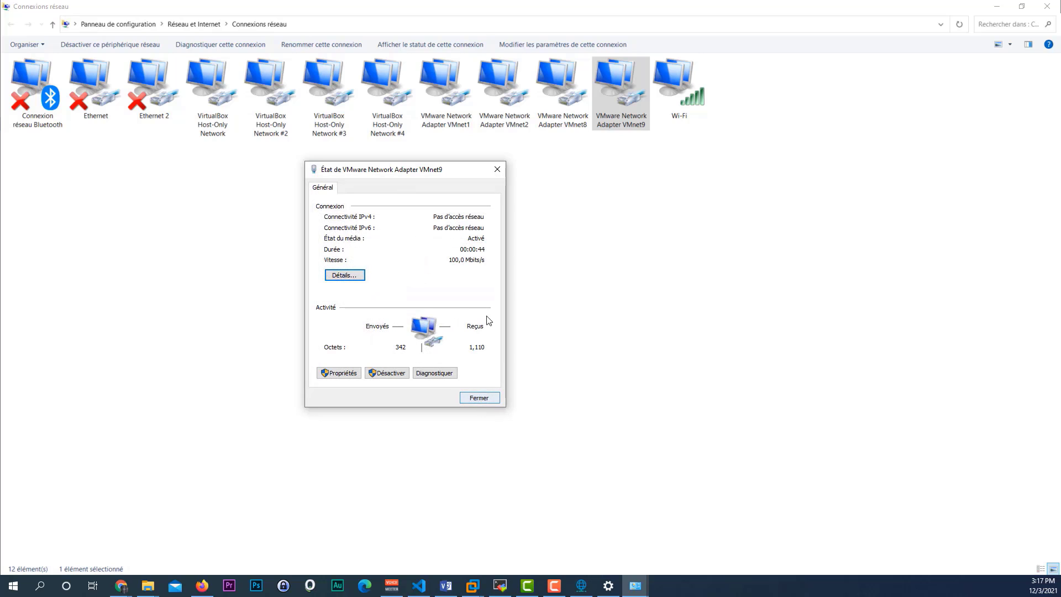
pyautogui.click(484, 395)
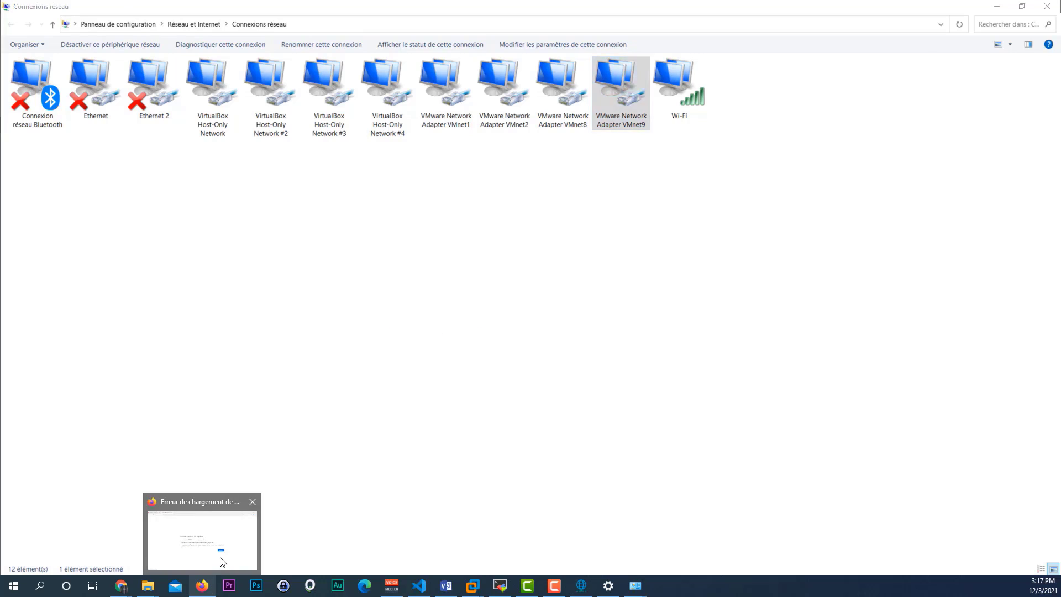
pyautogui.click(210, 586)
# Step: Reload 172.16.0.254 and log in as the administrator with the account password
pyautogui.click(231, 37)
pyautogui.press('Return')
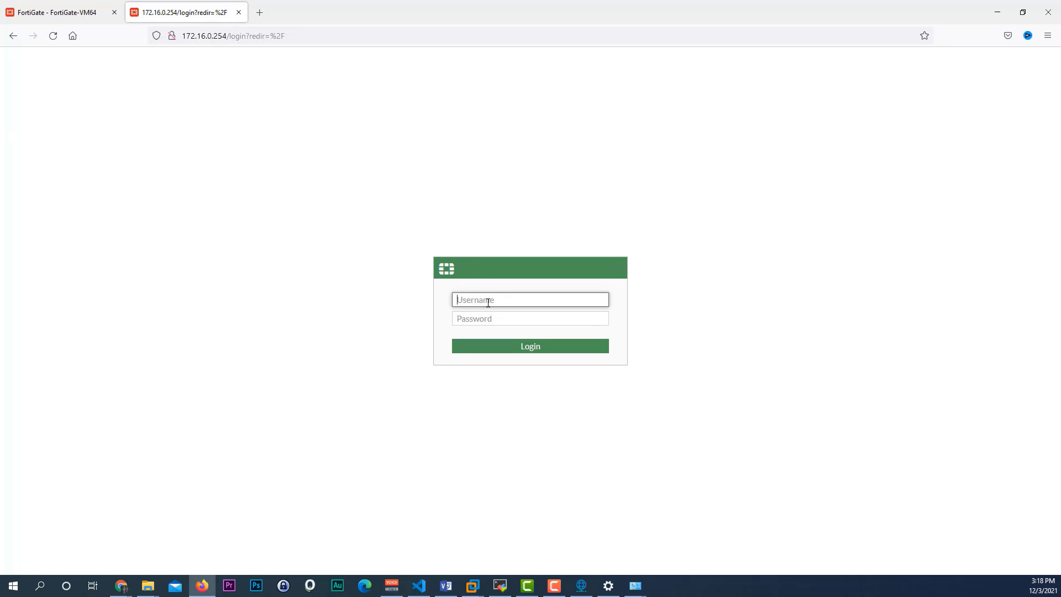
pyautogui.write('admin')
pyautogui.press('Tab')
pyautogui.write('****')
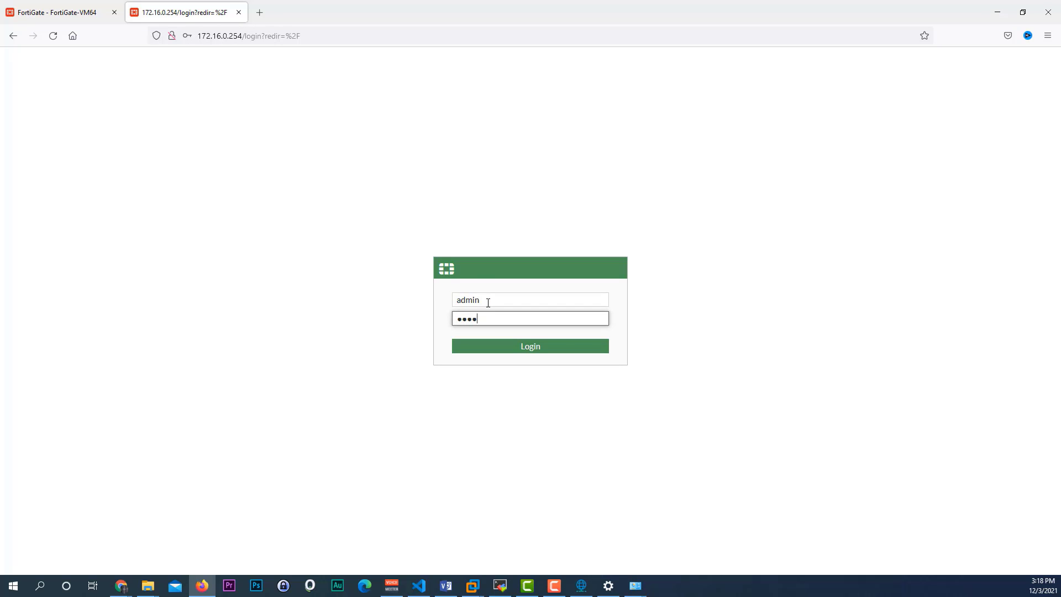
pyautogui.write('*')
pyautogui.press('BackSpace')
pyautogui.press('BackSpace')
pyautogui.press('BackSpace')
pyautogui.press('BackSpace')
pyautogui.press('BackSpace')
pyautogui.write('****')
pyautogui.press('Return')
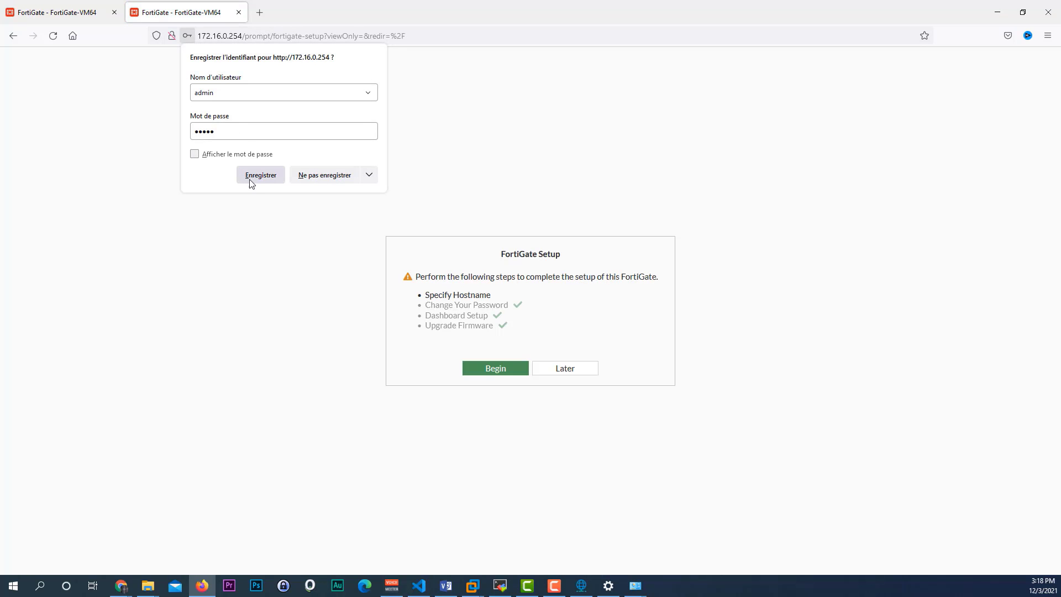
# Step: Save the login, postpone the setup steps, and go to Network > Interfaces
pyautogui.click(261, 175)
pyautogui.click(570, 371)
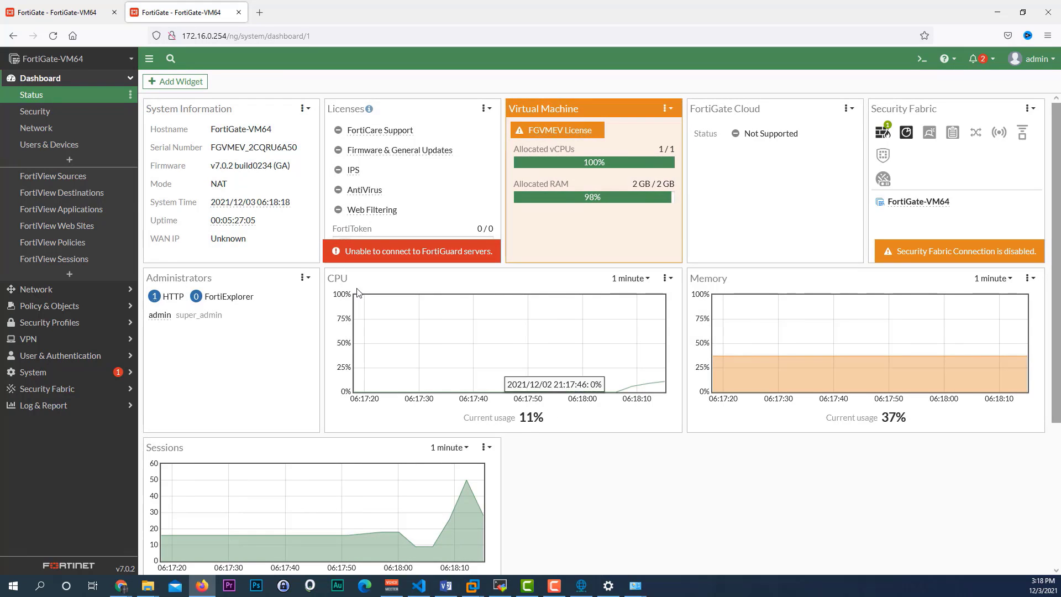
pyautogui.click(87, 297)
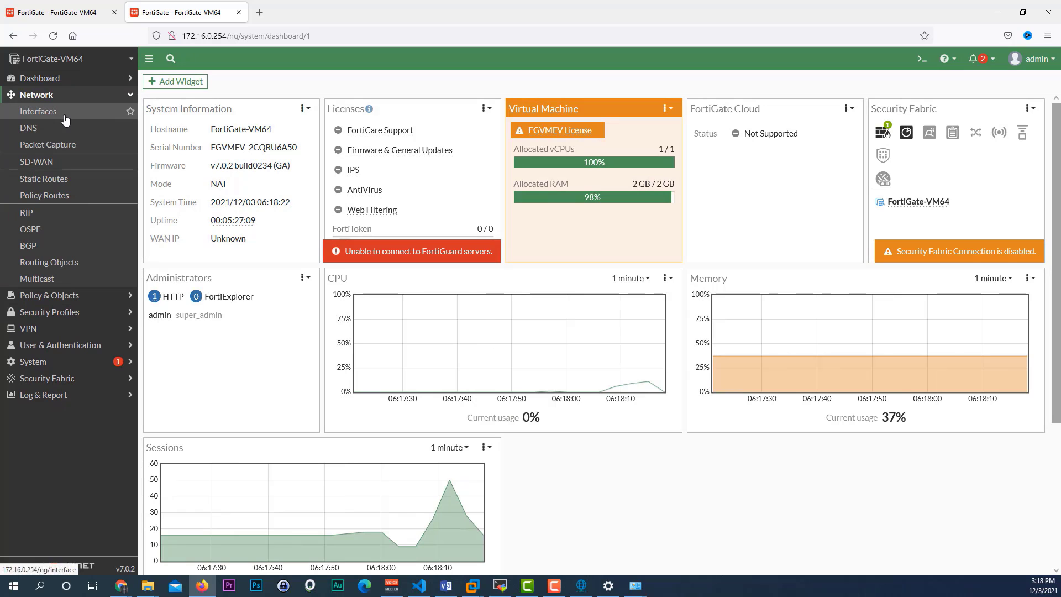
pyautogui.click(62, 113)
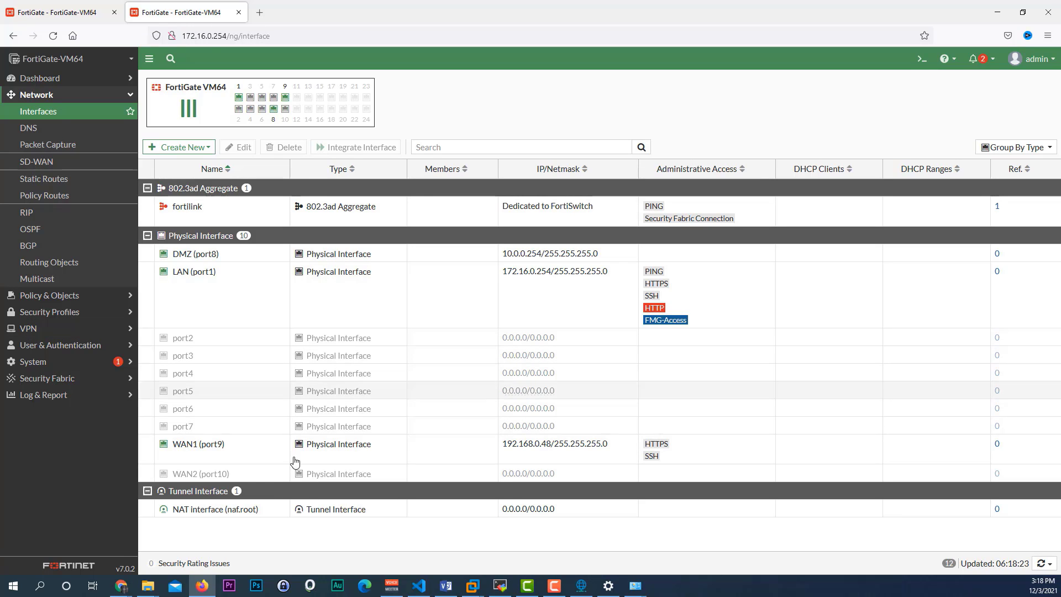
# Step: Check the FortiGate VM window, then refresh the interfaces list showing port1 at 172.16.0.254
pyautogui.moveTo(471, 585)
pyautogui.click(884, 527)
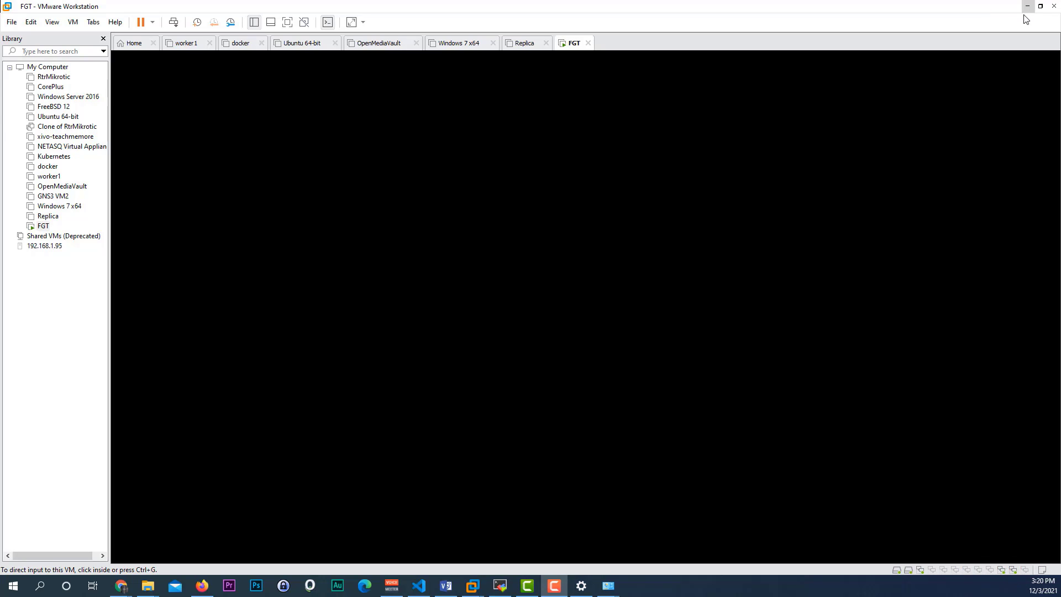
pyautogui.click(203, 585)
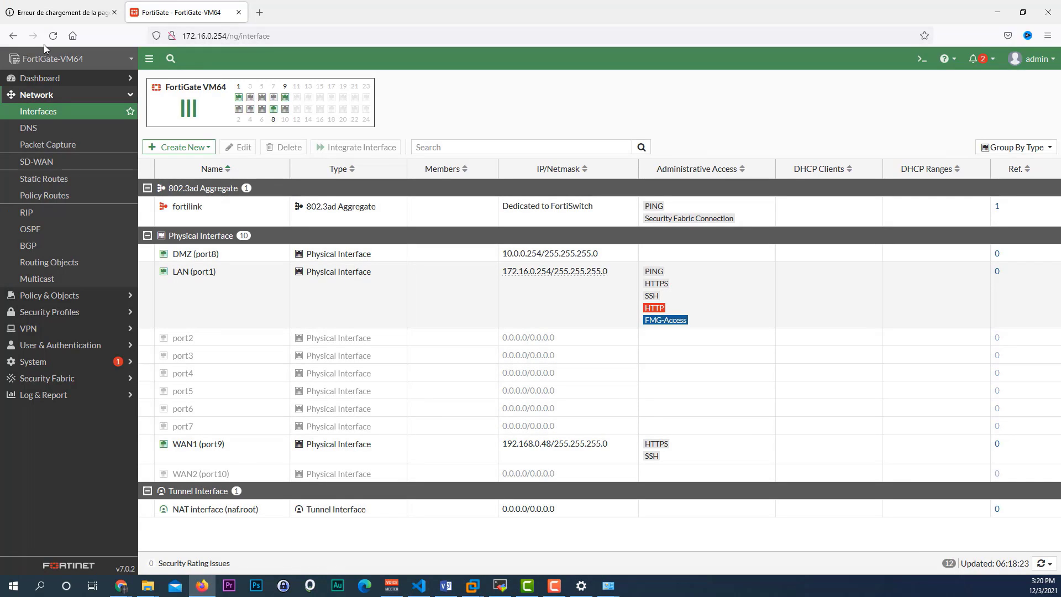
pyautogui.click(53, 36)
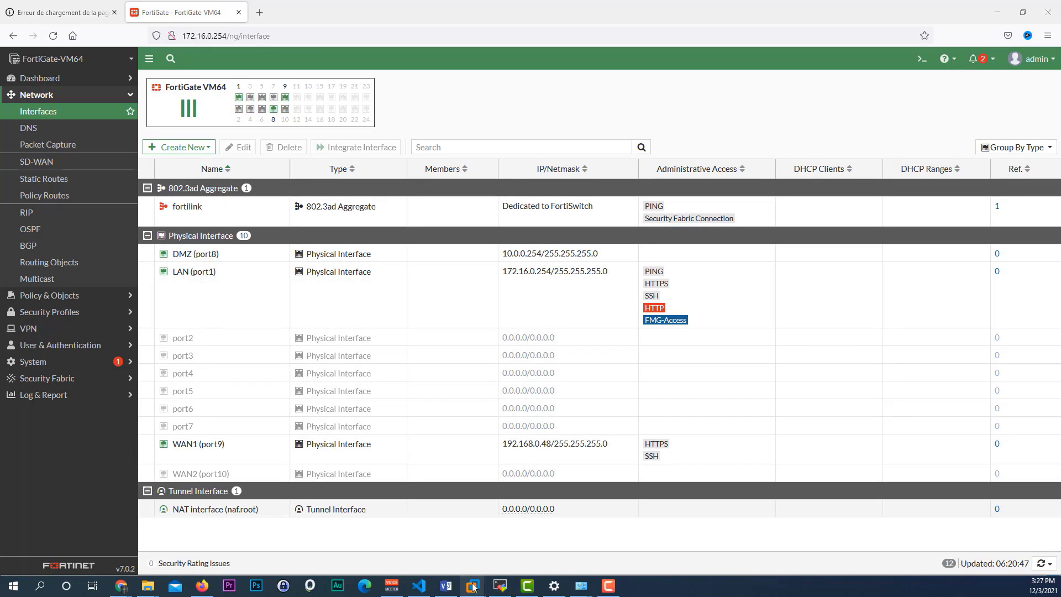
# Step: Open the Virtual Network Editor from the Edit menu and view VMnet2's 10.0.0.0 settings
pyautogui.moveTo(472, 586)
pyautogui.moveTo(857, 519)
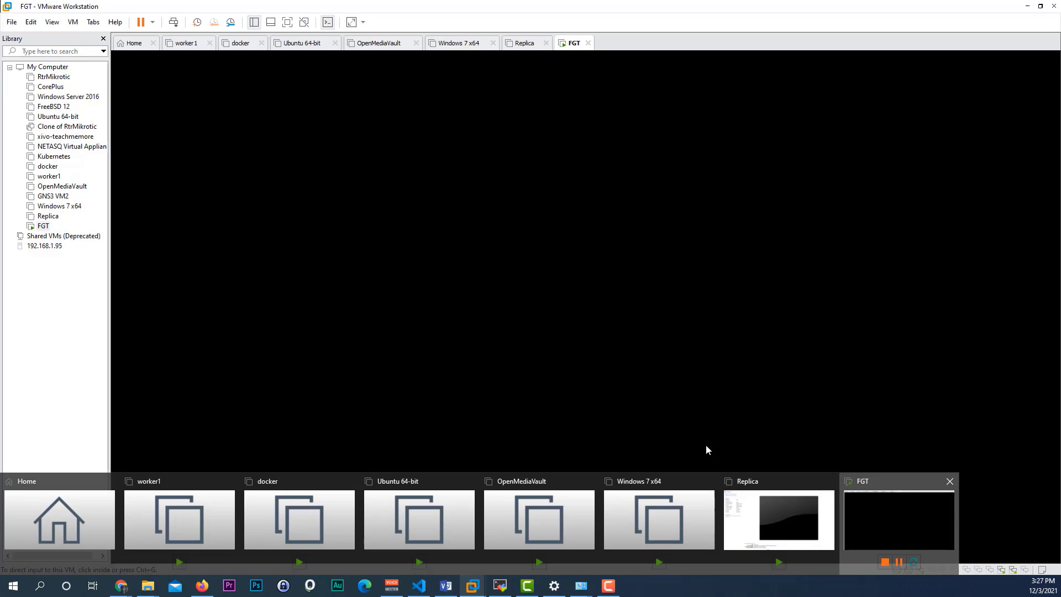
pyautogui.click(36, 28)
pyautogui.press('Down')
pyautogui.press('Down')
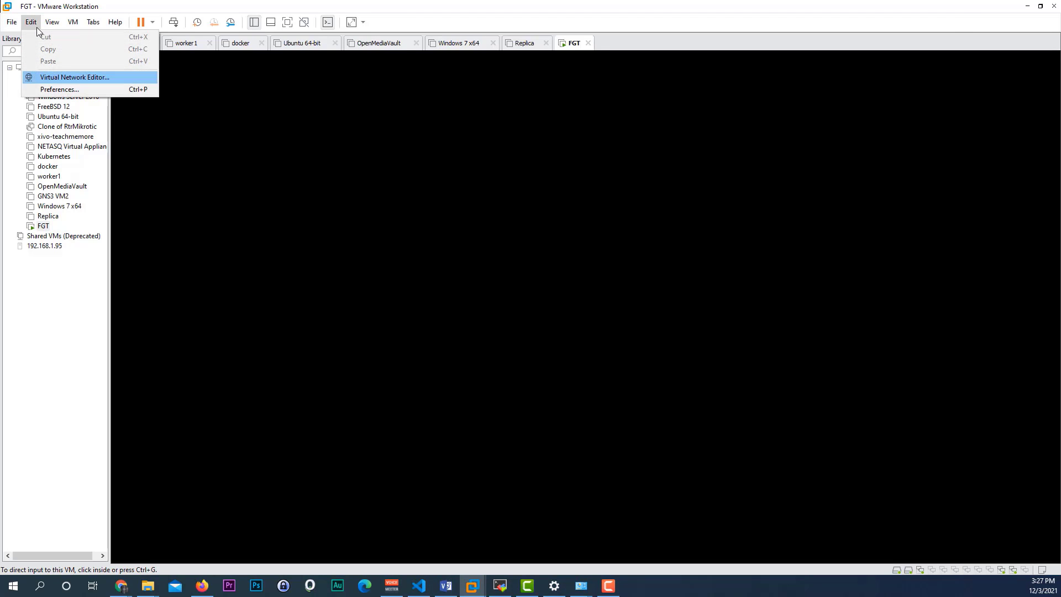
pyautogui.press('Escape')
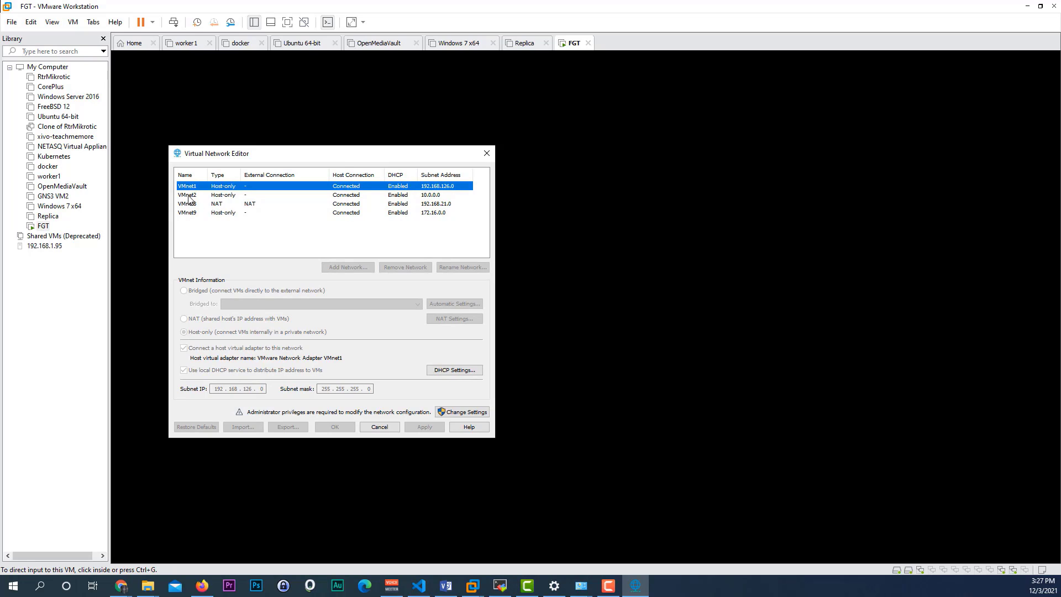
pyautogui.click(188, 195)
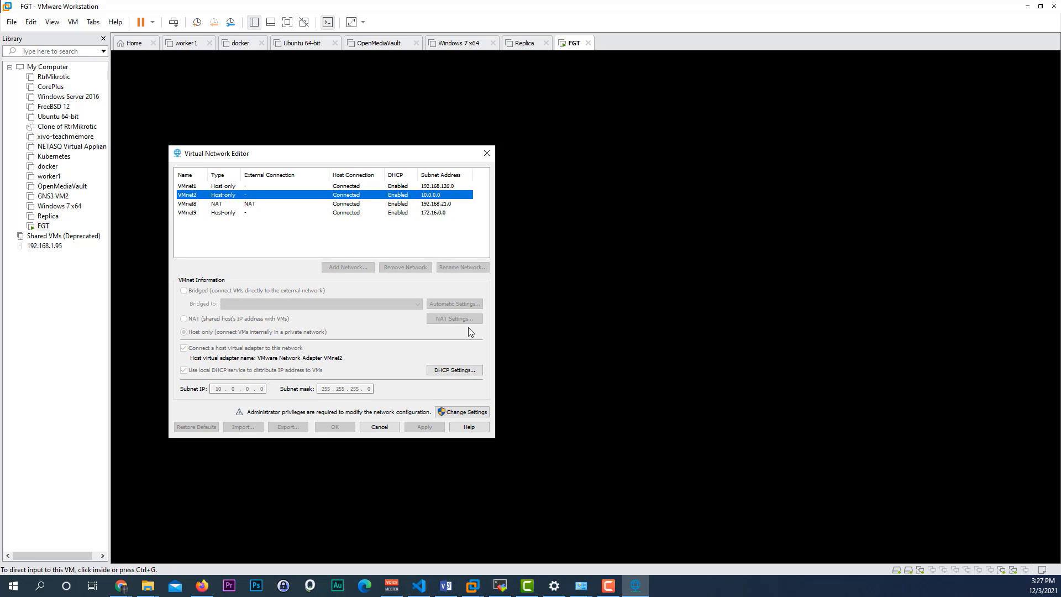